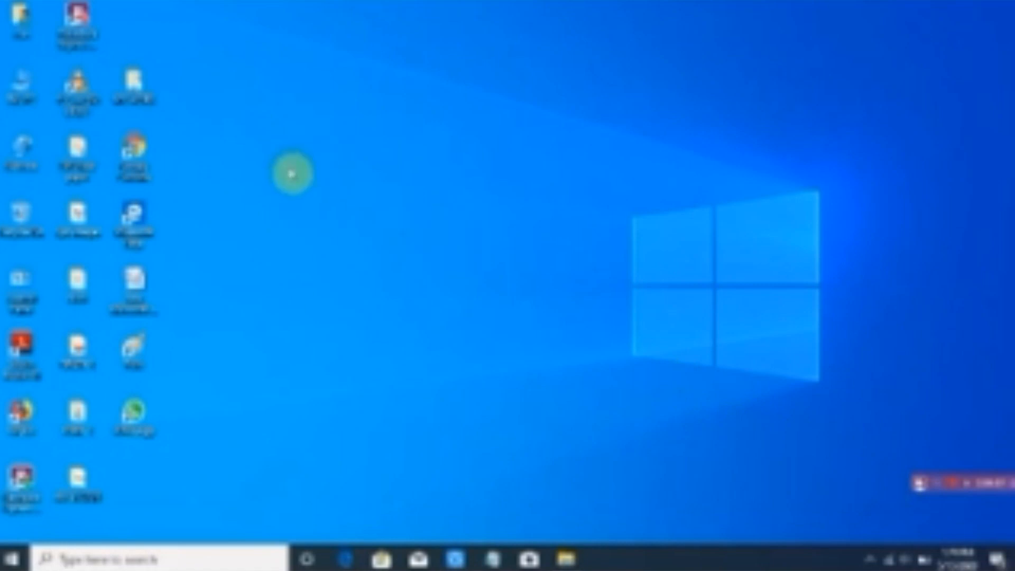
# - Create a new Microsoft Office Word document on the desktop, give it a short name, and open it
pyautogui.rightClick(292, 174)
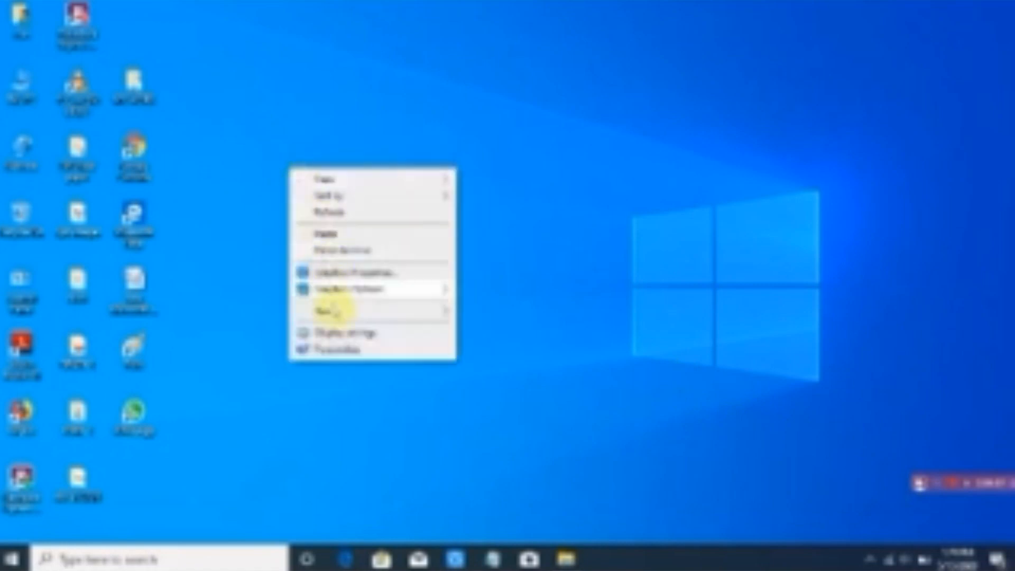
pyautogui.moveTo(330, 312)
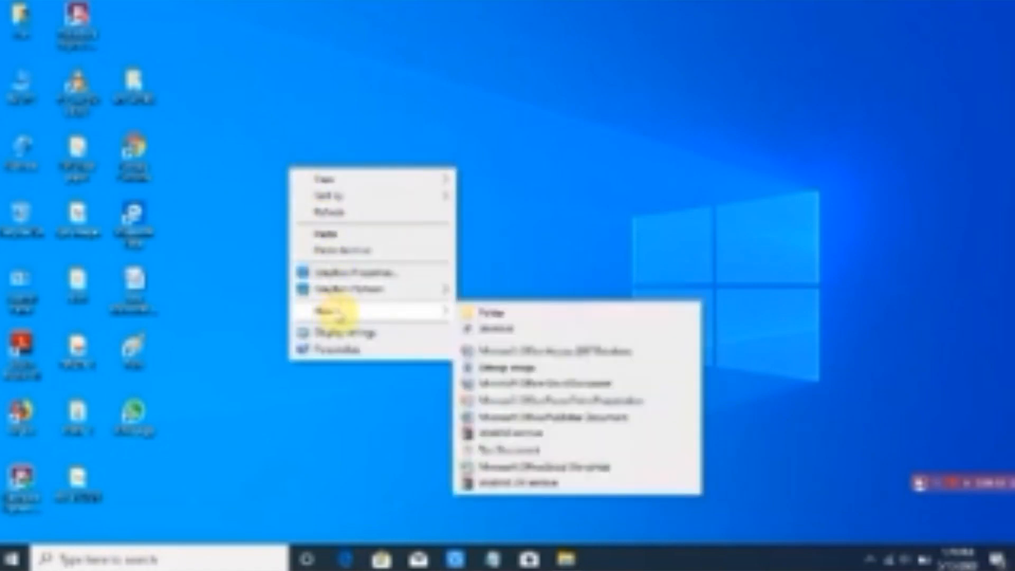
pyautogui.click(487, 386)
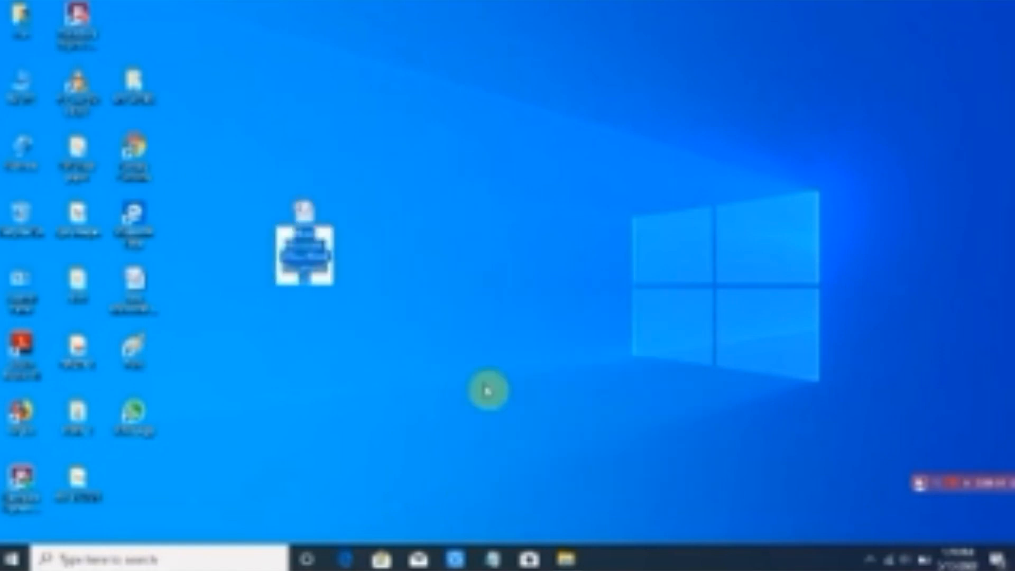
pyautogui.write('a')
pyautogui.press('Return')
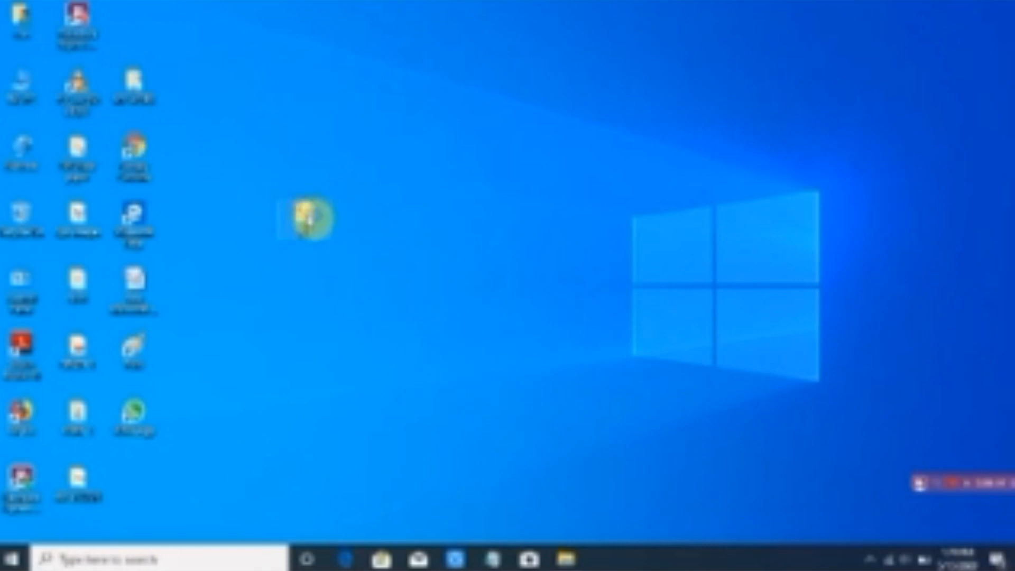
pyautogui.doubleClick(311, 218)
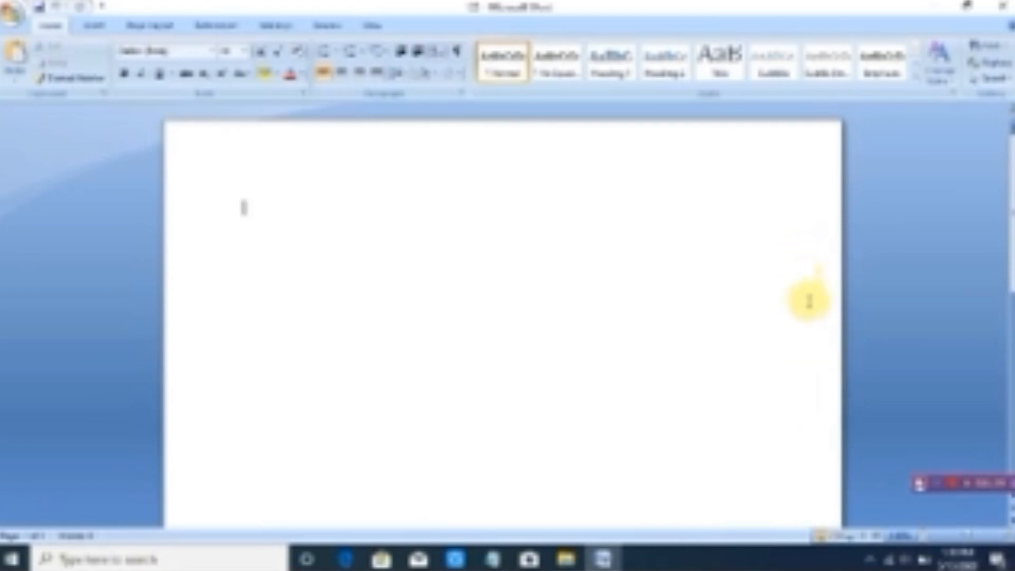
pyautogui.doubleClick(794, 179)
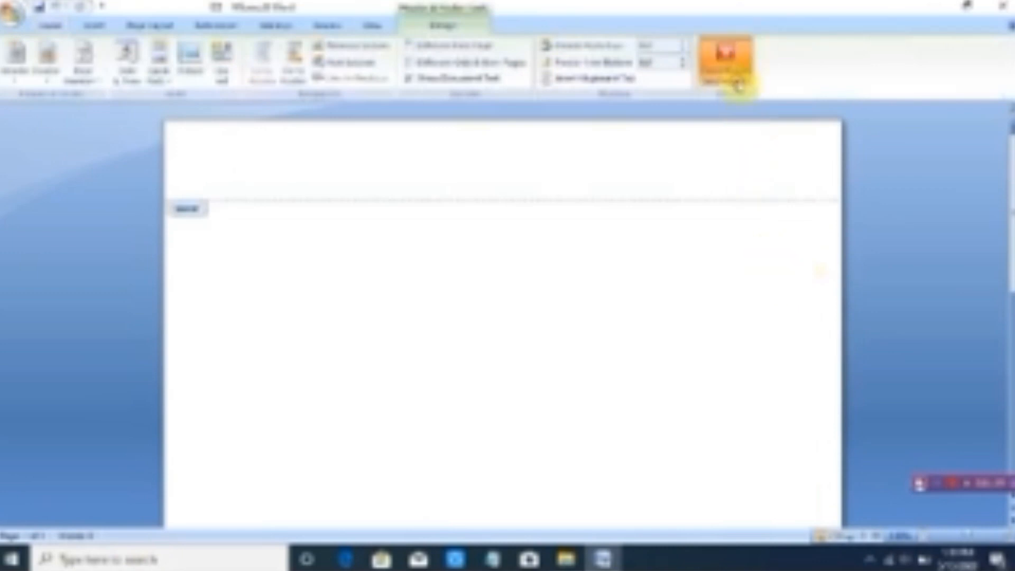
pyautogui.click(724, 55)
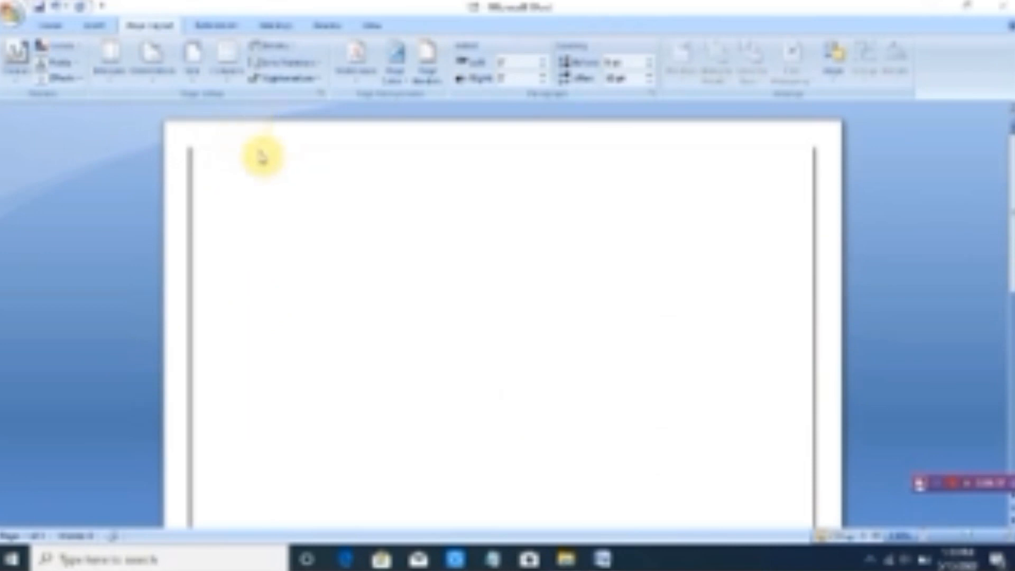
pyautogui.click(935, 490)
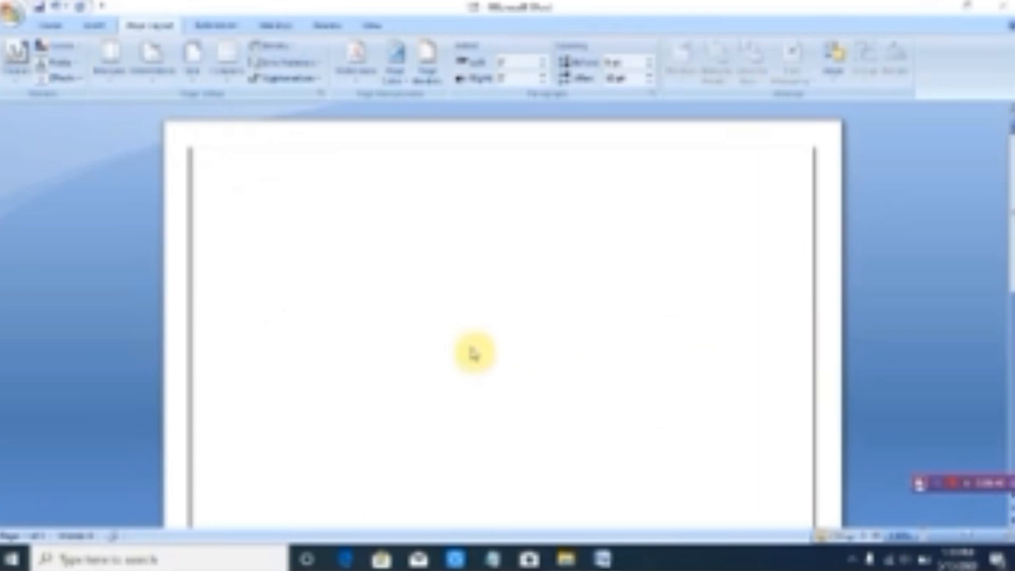
pyautogui.click(934, 484)
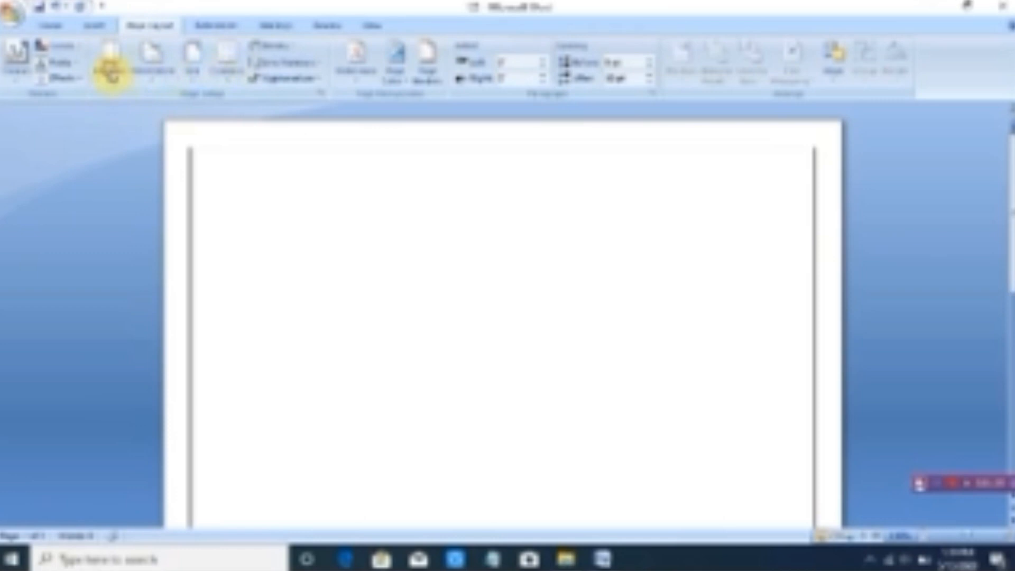
# - Set the page margins to the Normal preset of 1" on all sides
pyautogui.click(112, 74)
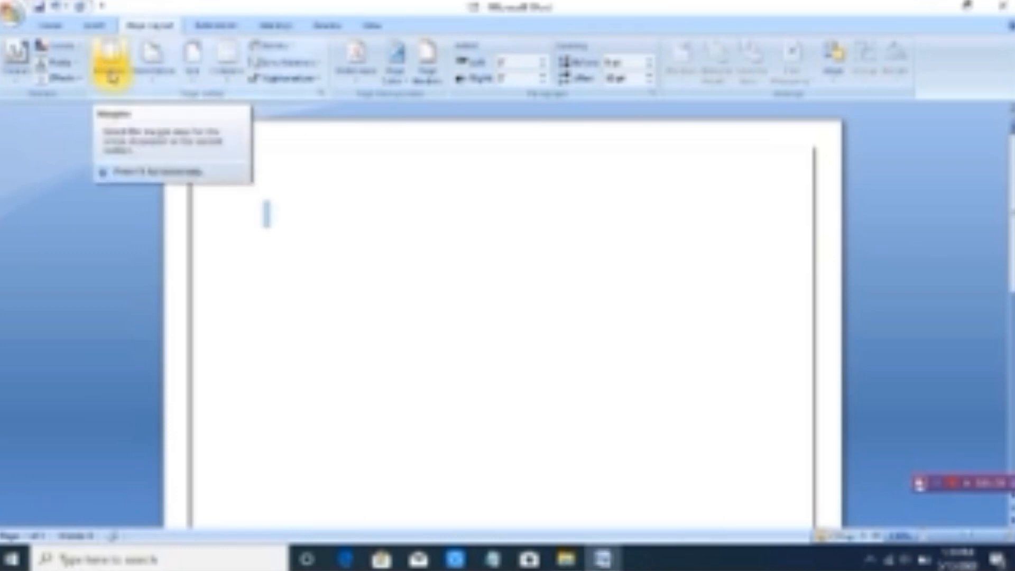
pyautogui.click(113, 76)
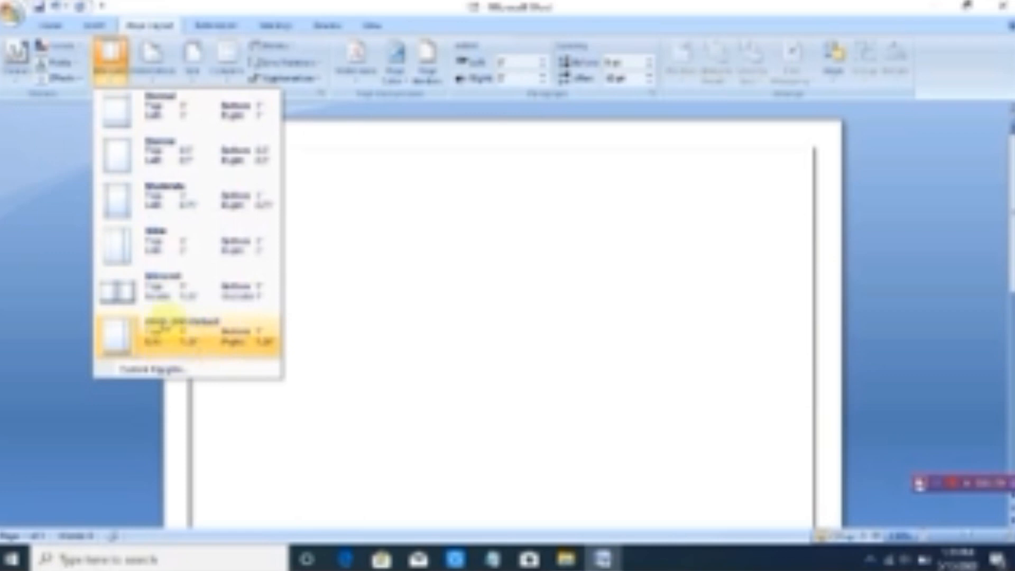
pyautogui.click(176, 111)
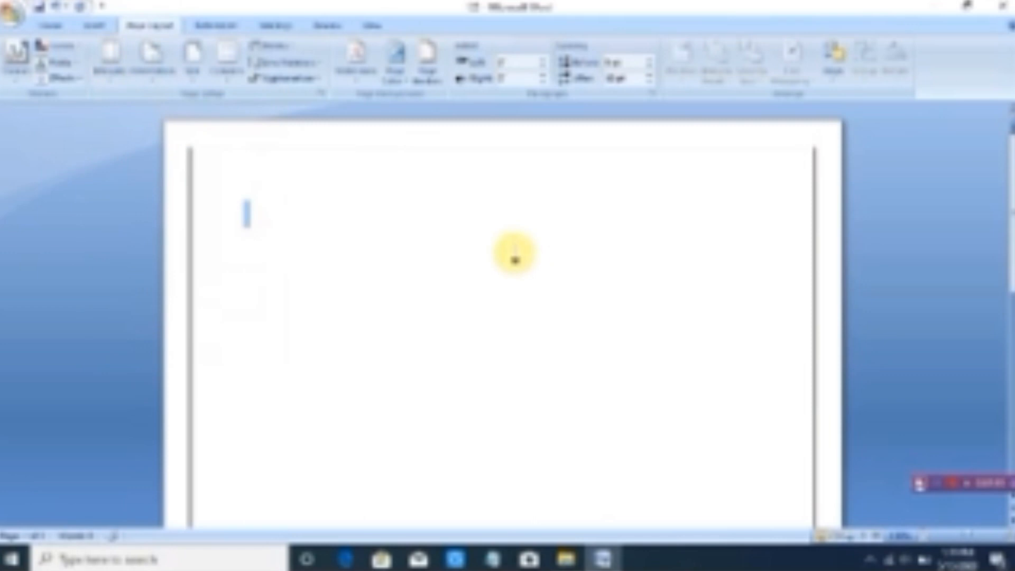
# - Try the Landscape orientation on the page and return it to Portrait
pyautogui.click(154, 75)
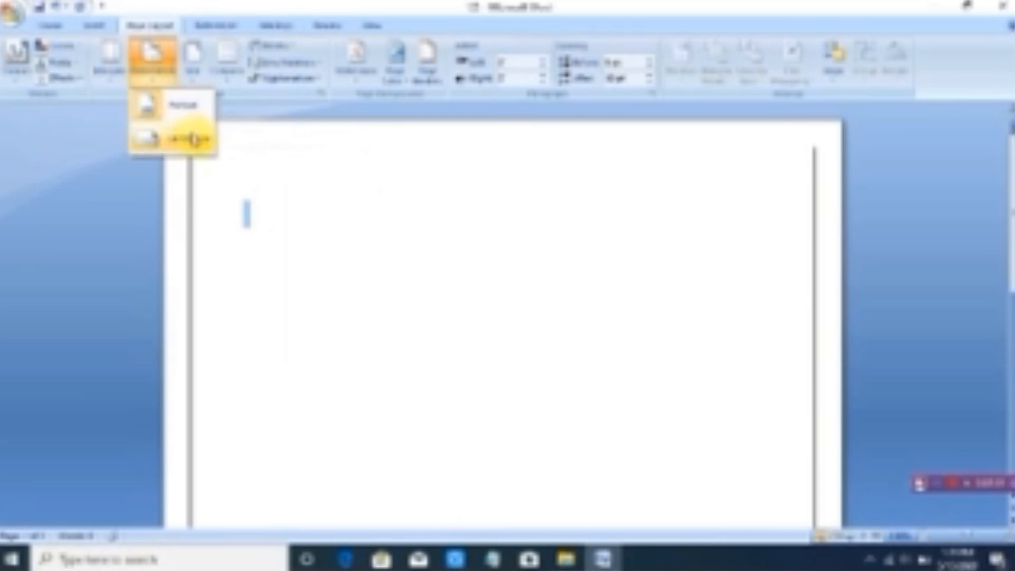
pyautogui.click(193, 139)
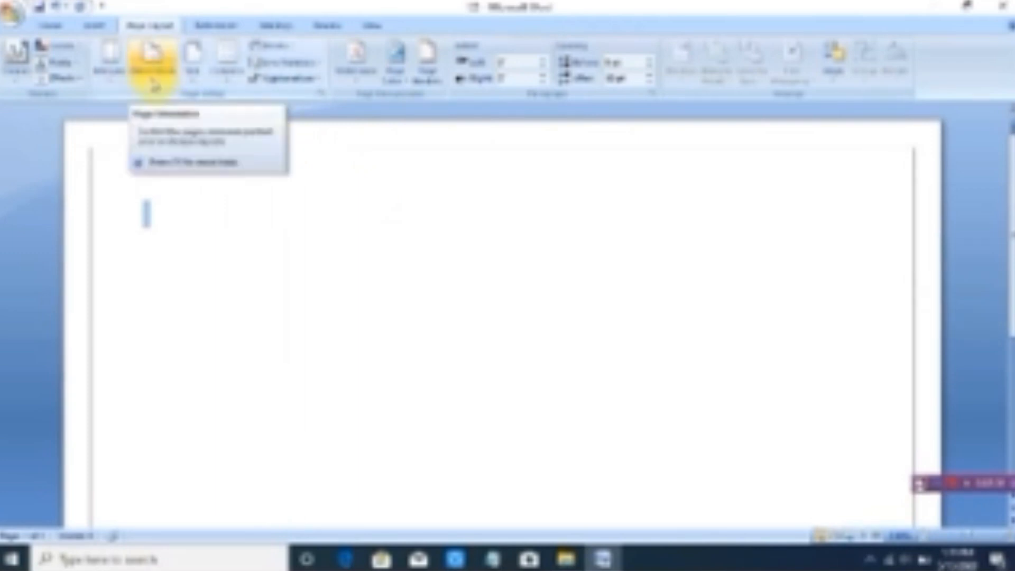
pyautogui.click(152, 74)
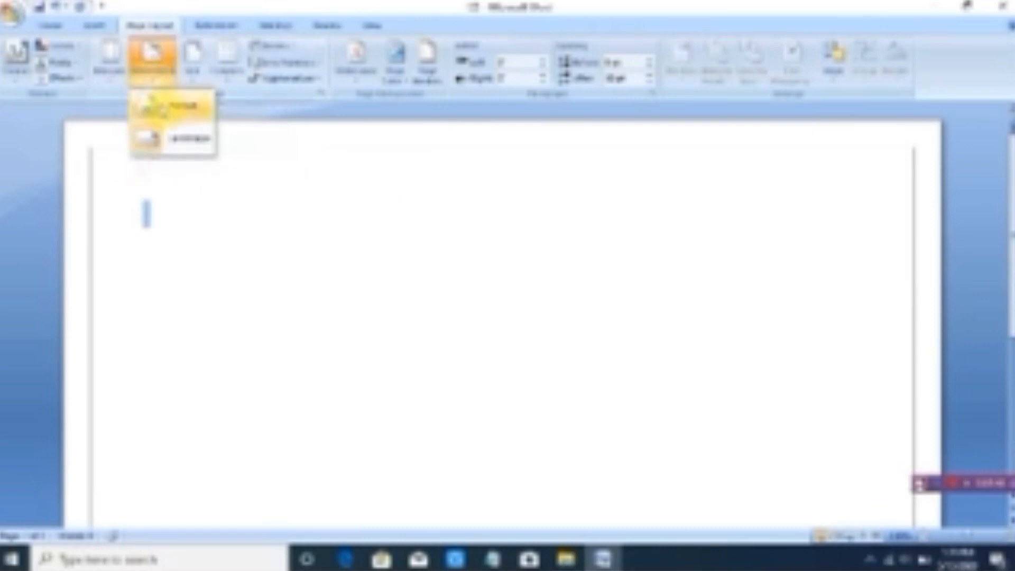
pyautogui.click(158, 104)
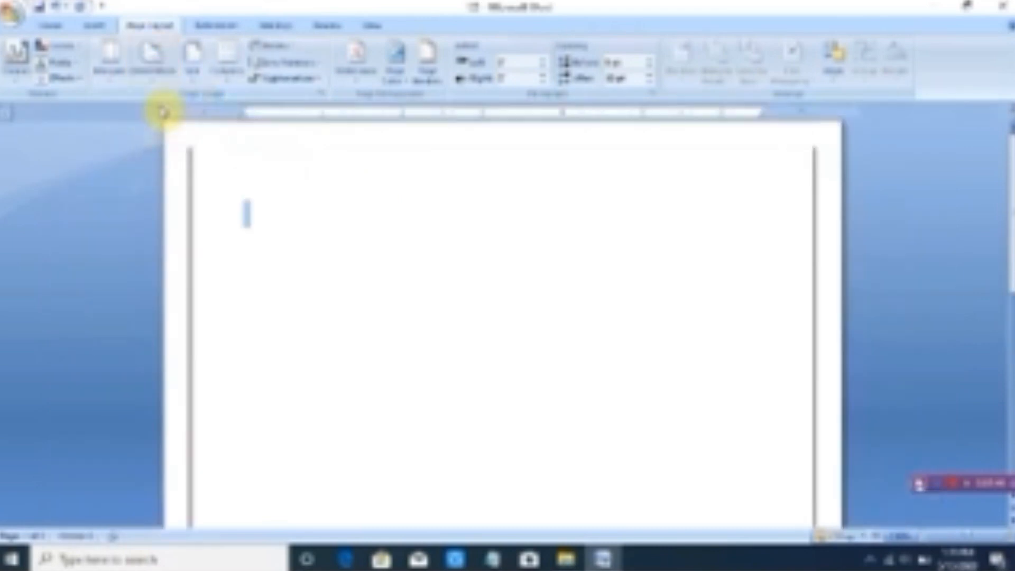
# - Set the document's paper size to A4
pyautogui.click(194, 76)
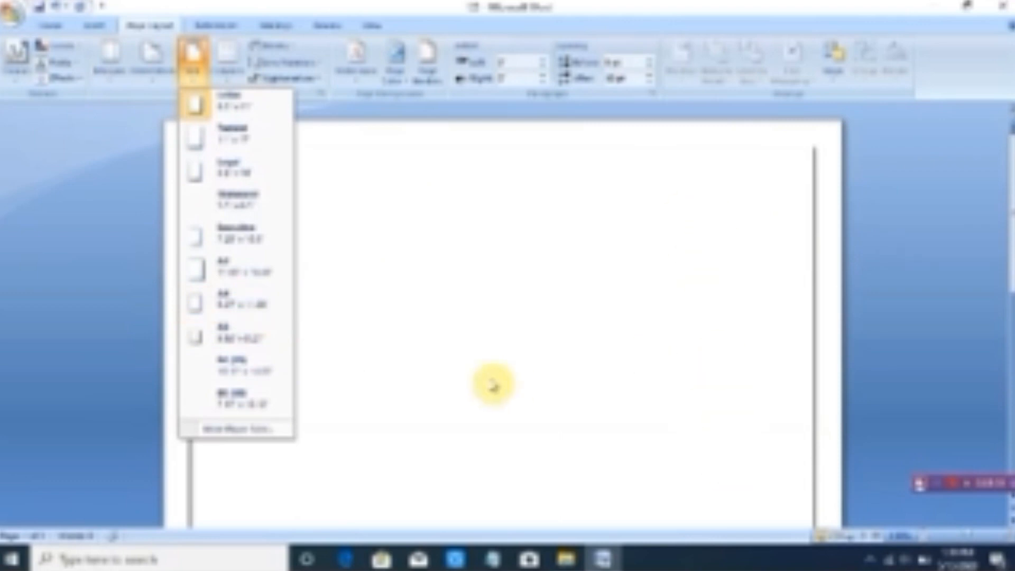
pyautogui.click(235, 307)
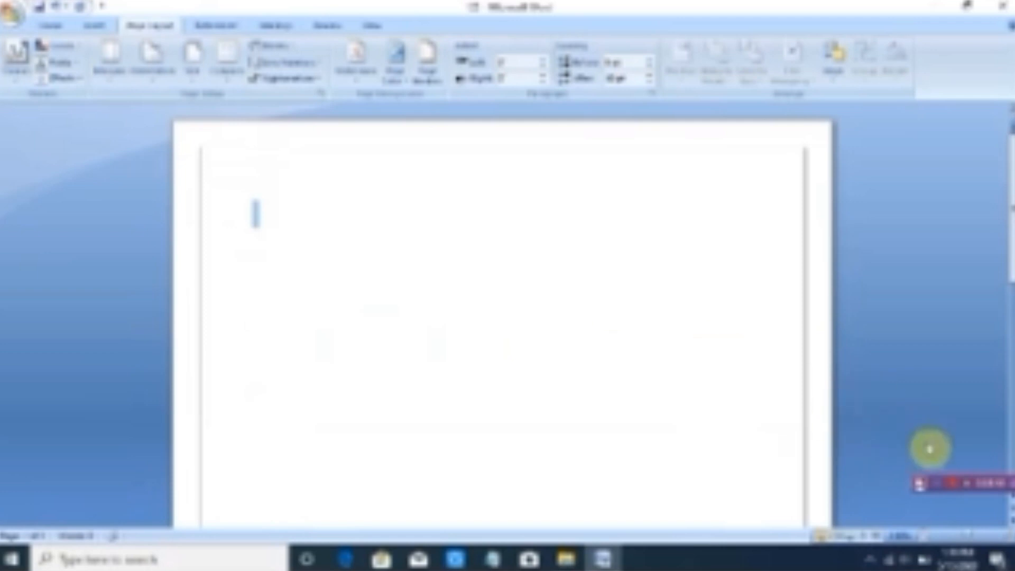
pyautogui.click(934, 487)
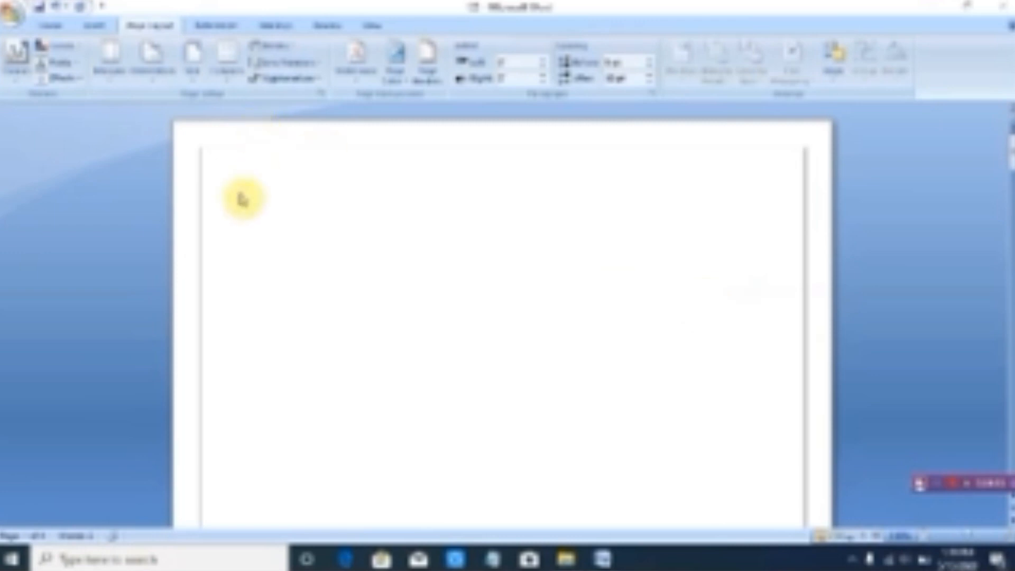
# - Enter a single line of random filler letters at the start of the empty page
pyautogui.write('sudhpuri')
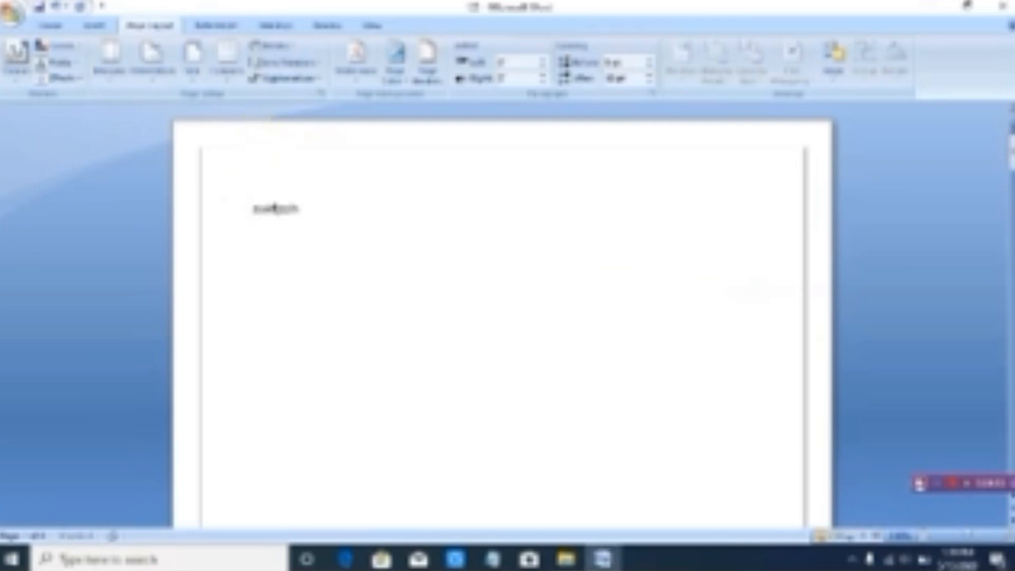
pyautogui.write('kdfffffffffffffffffffffffffffffff')
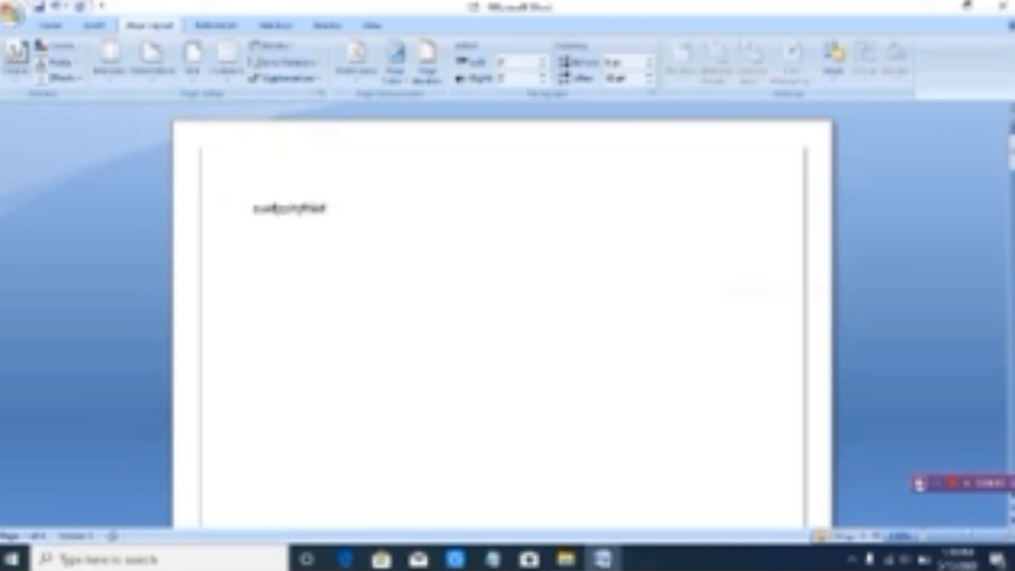
pyautogui.write('fffffffffffffffffffffffffffffffffffffffffffffffffffffff')
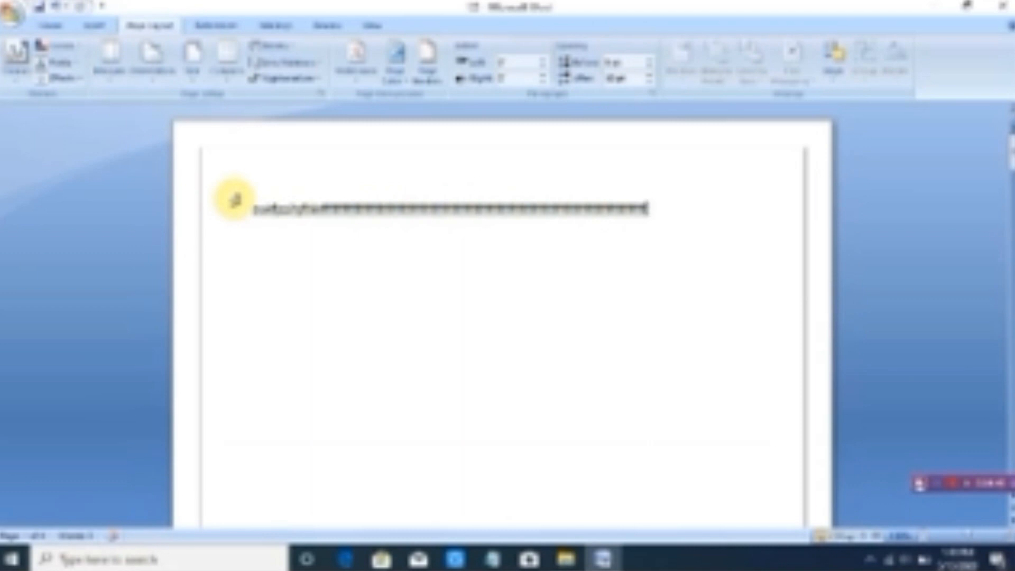
# - Delete the whole line of filler letters from the page
pyautogui.press('BackSpace')
pyautogui.press('BackSpace')
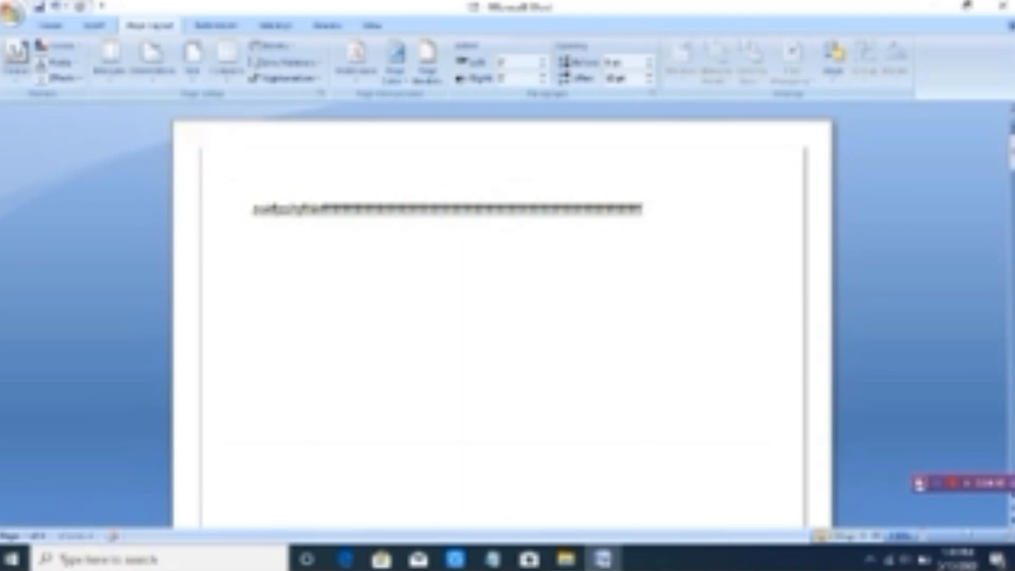
pyautogui.press('BackSpace')
pyautogui.press('BackSpace')
pyautogui.press('BackSpace')
pyautogui.press('BackSpace')
pyautogui.press('BackSpace')
pyautogui.press('BackSpace')
pyautogui.press('BackSpace')
pyautogui.press('BackSpace')
pyautogui.press('BackSpace')
pyautogui.press('BackSpace')
pyautogui.press('BackSpace')
pyautogui.press('BackSpace')
pyautogui.press('BackSpace')
pyautogui.press('BackSpace')
pyautogui.press('BackSpace')
pyautogui.press('BackSpace')
pyautogui.press('BackSpace')
pyautogui.press('BackSpace')
pyautogui.press('BackSpace')
pyautogui.press('BackSpace')
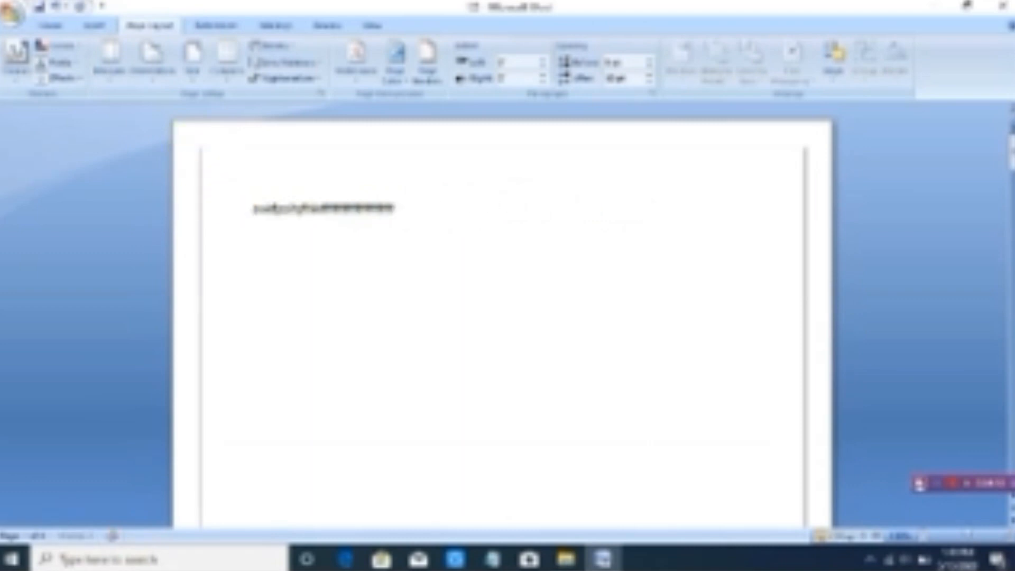
pyautogui.press('BackSpace')
pyautogui.press('BackSpace')
pyautogui.press('BackSpace')
pyautogui.press('BackSpace')
pyautogui.press('BackSpace')
pyautogui.press('BackSpace')
pyautogui.press('BackSpace')
pyautogui.press('BackSpace')
pyautogui.press('BackSpace')
pyautogui.press('BackSpace')
pyautogui.press('BackSpace')
pyautogui.press('BackSpace')
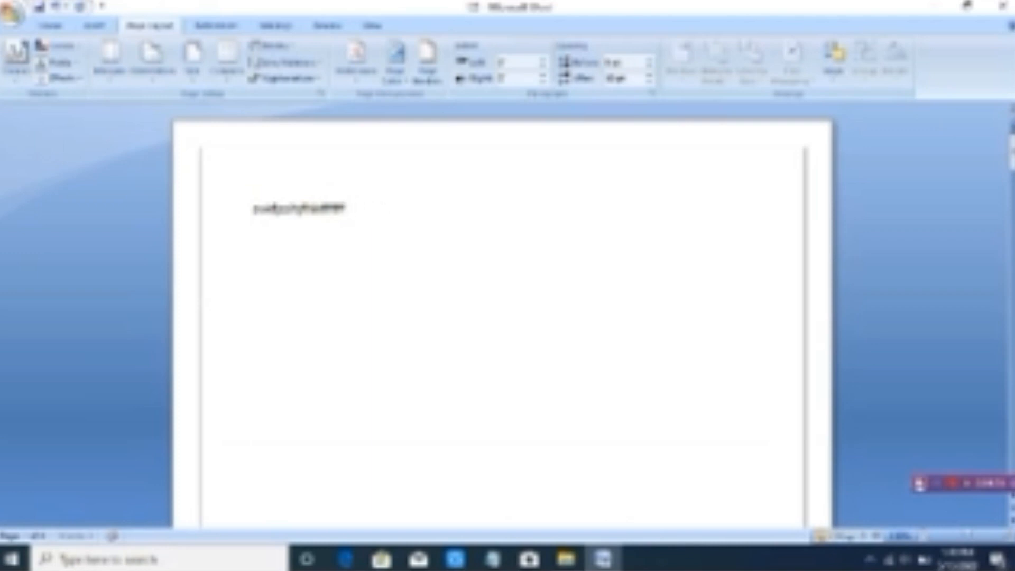
pyautogui.press('BackSpace')
pyautogui.press('BackSpace')
pyautogui.press('BackSpace')
pyautogui.press('BackSpace')
pyautogui.press('BackSpace')
pyautogui.press('BackSpace')
pyautogui.press('BackSpace')
pyautogui.press('BackSpace')
pyautogui.press('BackSpace')
pyautogui.press('BackSpace')
pyautogui.press('BackSpace')
pyautogui.press('BackSpace')
pyautogui.press('BackSpace')
pyautogui.press('BackSpace')
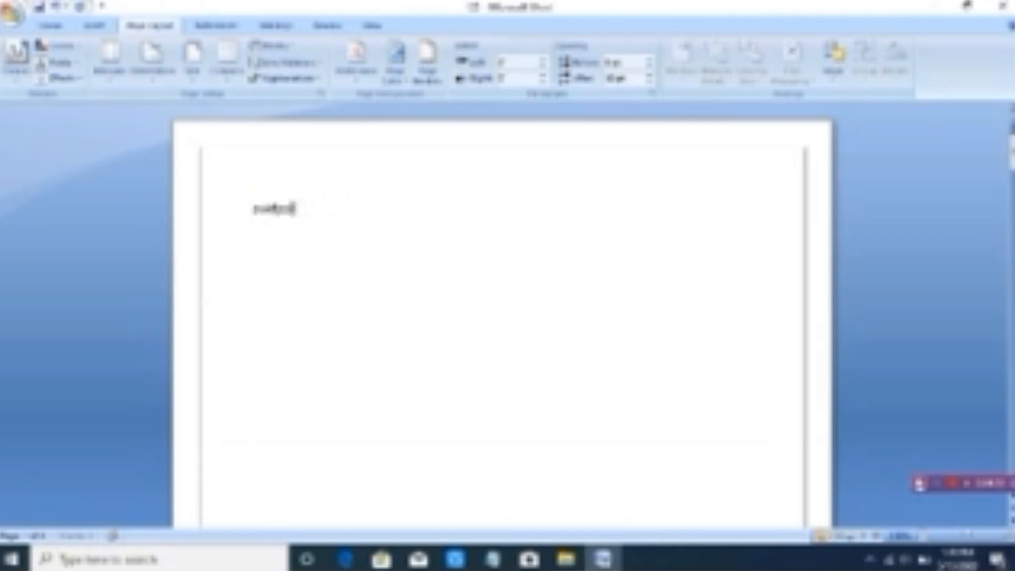
pyautogui.press('BackSpace')
pyautogui.press('BackSpace')
pyautogui.press('BackSpace')
pyautogui.press('BackSpace')
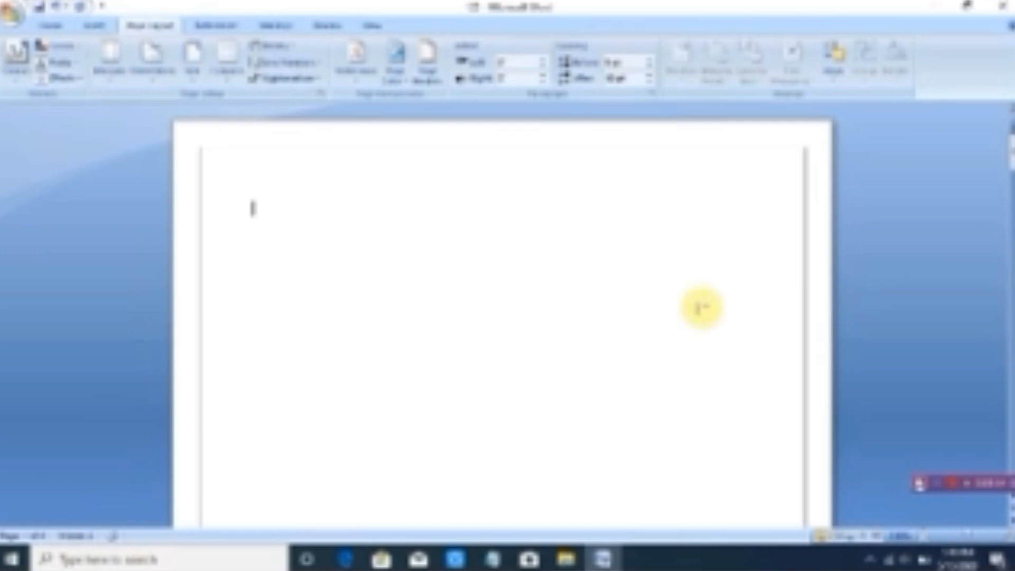
pyautogui.click(945, 486)
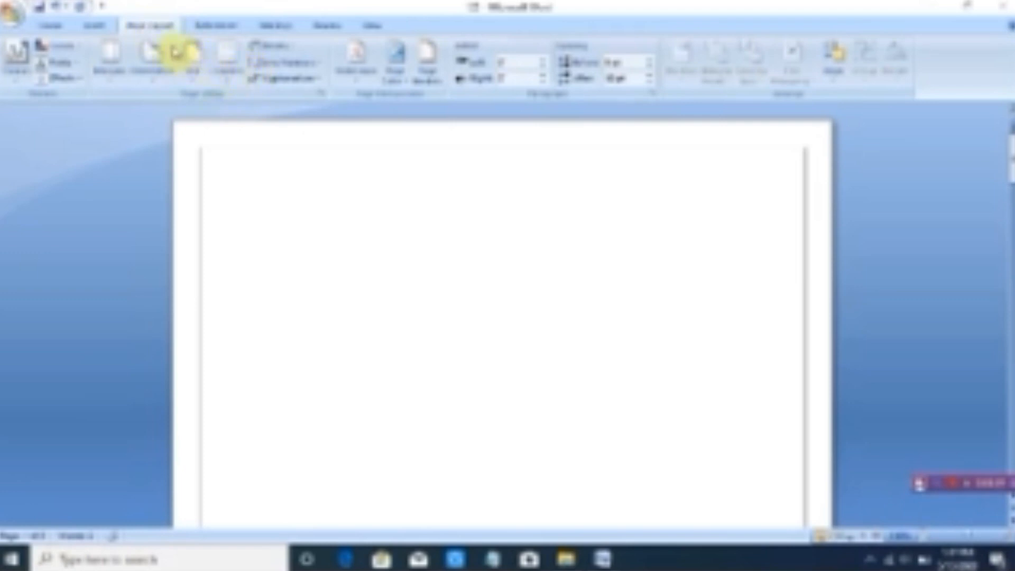
# - Set the page layout to two columns and enter a few lines of random filler text in the first column
pyautogui.click(231, 78)
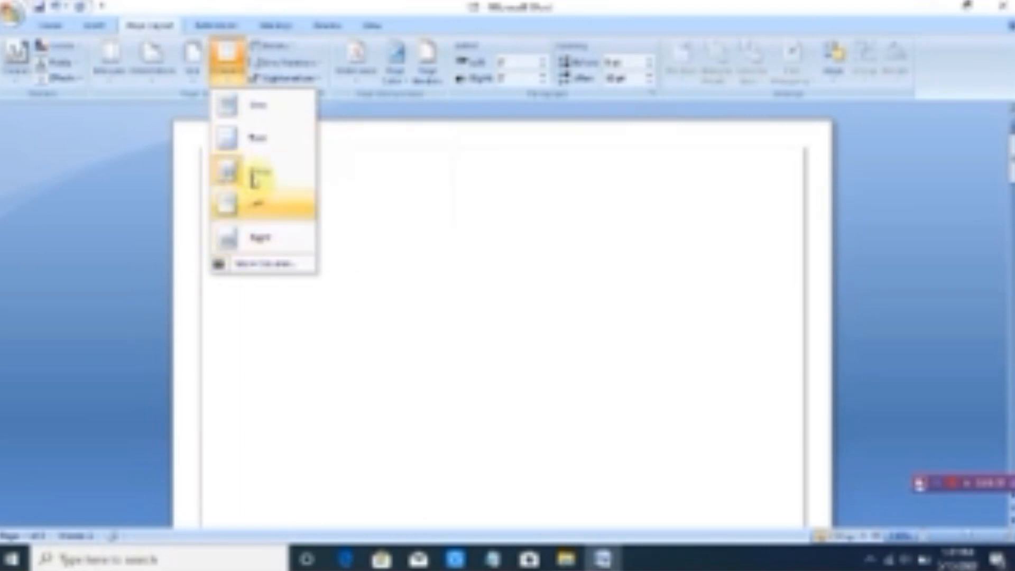
pyautogui.click(259, 139)
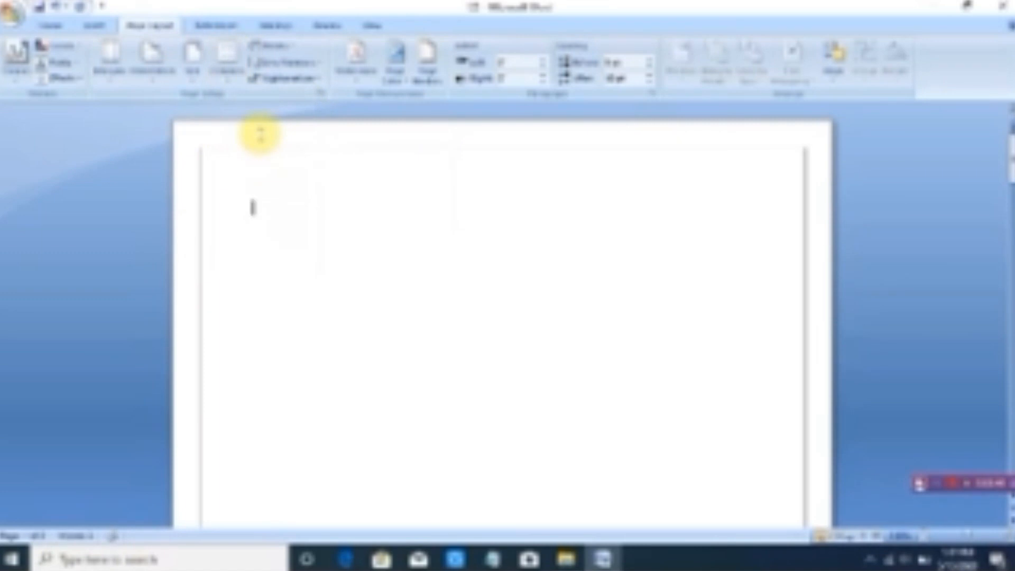
pyautogui.write('Kolkata')
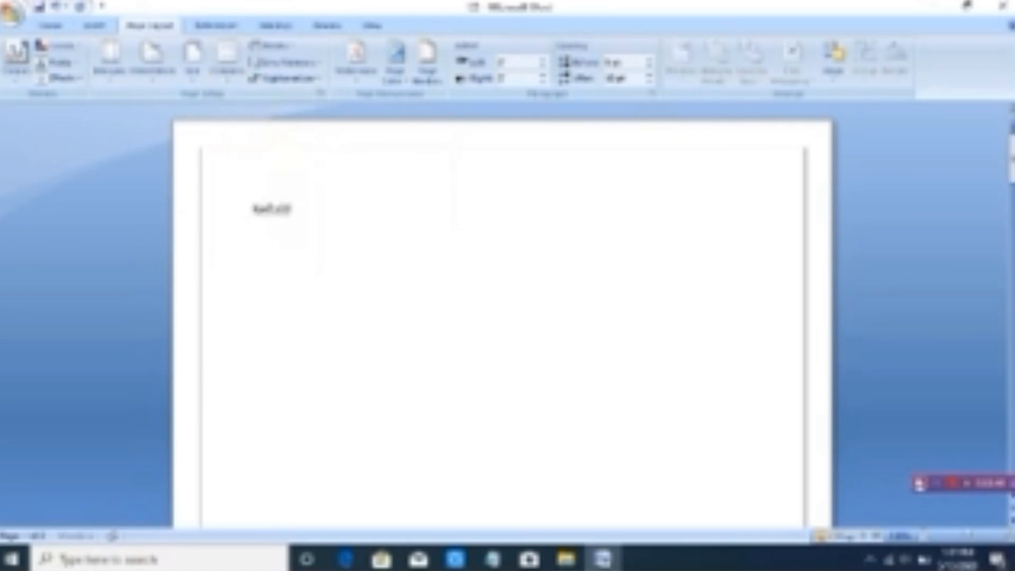
pyautogui.write('jkfhfhfhfhdfdfdfdfdfdfdfhdfhdfdfdfdfhjkfhjkfhjkfkjjfkjf')
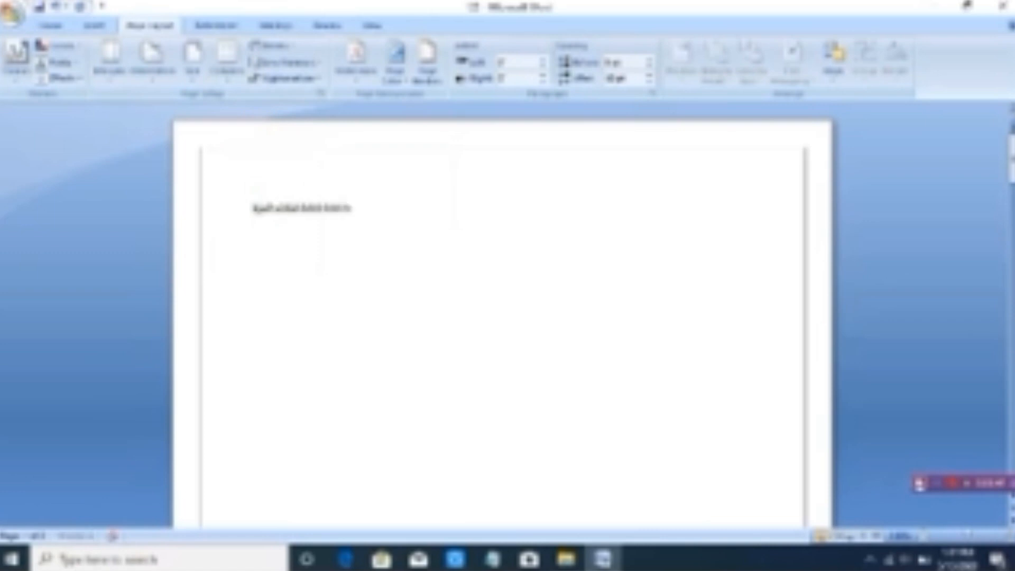
pyautogui.write('dfhdfhdfhjkdfjkdfhdfhdfjkdfhdfhdfjkfhdfhdfhdfjkfhdfhdf')
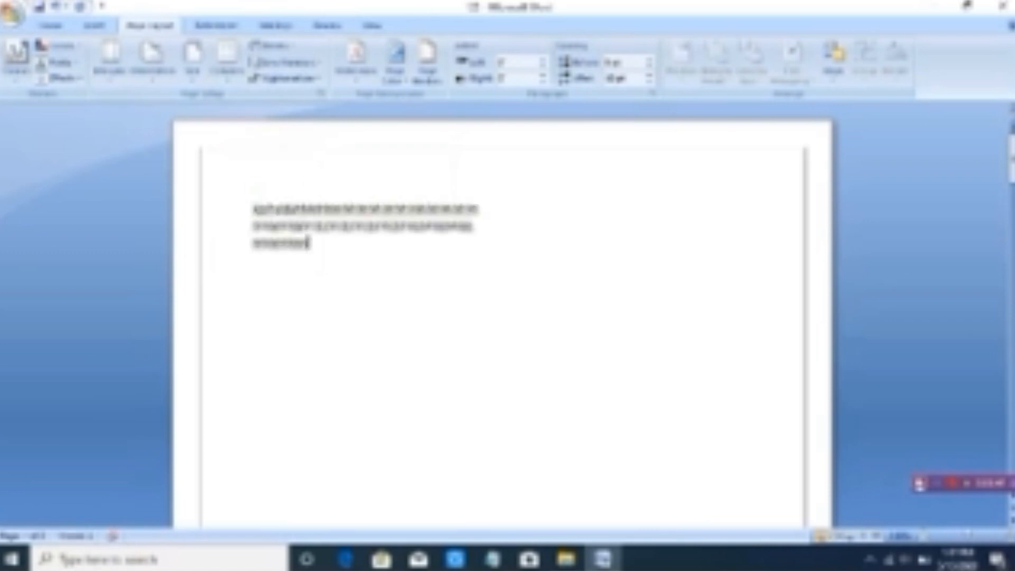
pyautogui.write('dfhdfhdfjkdfhdfhdfjkdfhdfhdfjkfhdf')
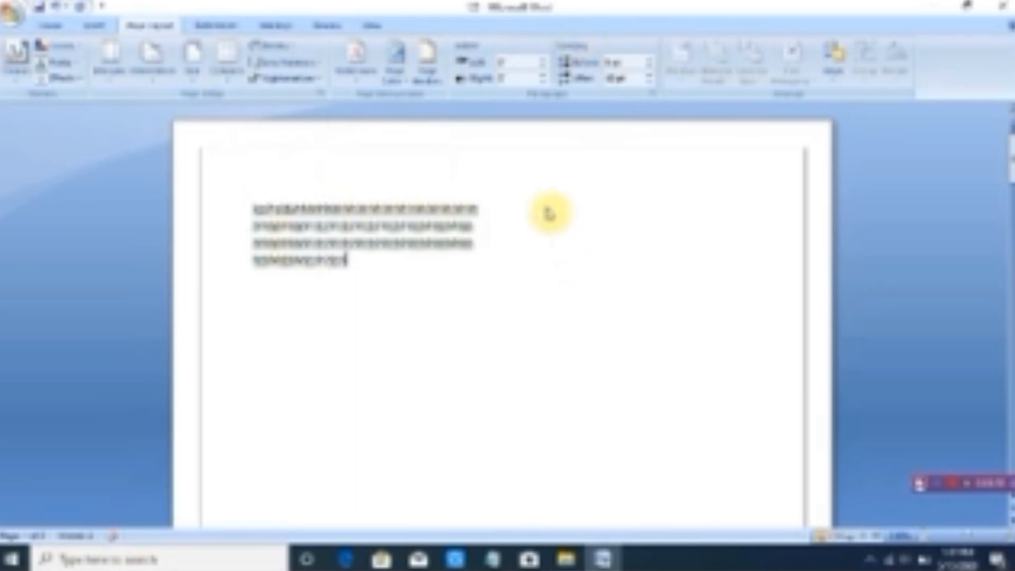
pyautogui.click(503, 216)
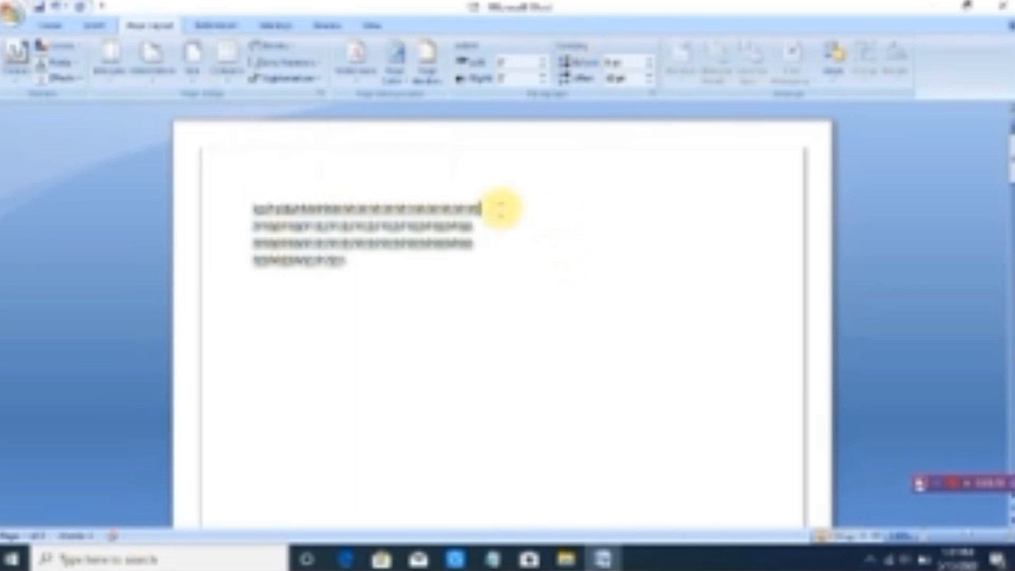
# - Insert a line break in the filler text in the first column and add a few more filler letters
pyautogui.press('Return')
pyautogui.write('gg')
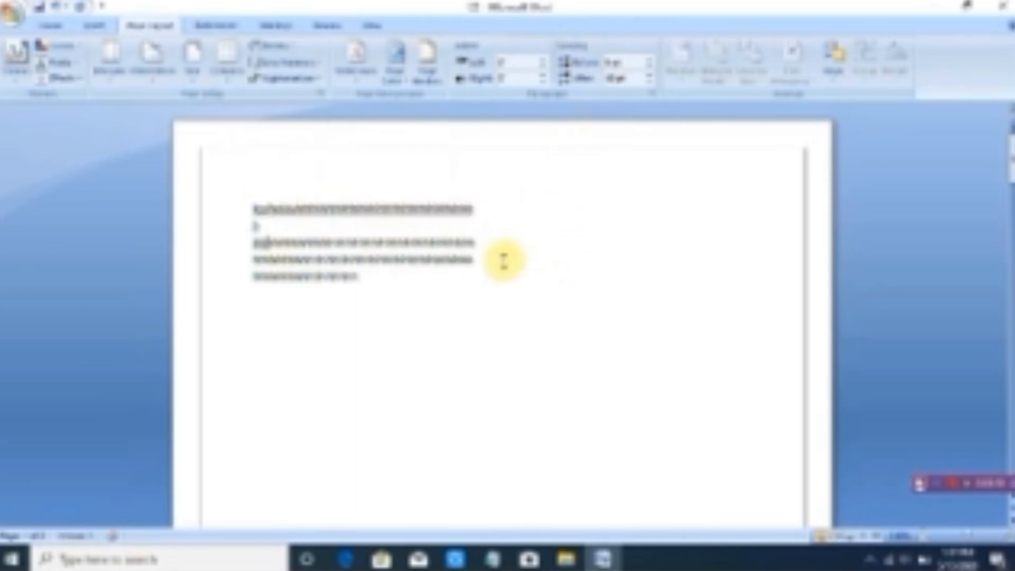
pyautogui.write('g')
pyautogui.click(941, 485)
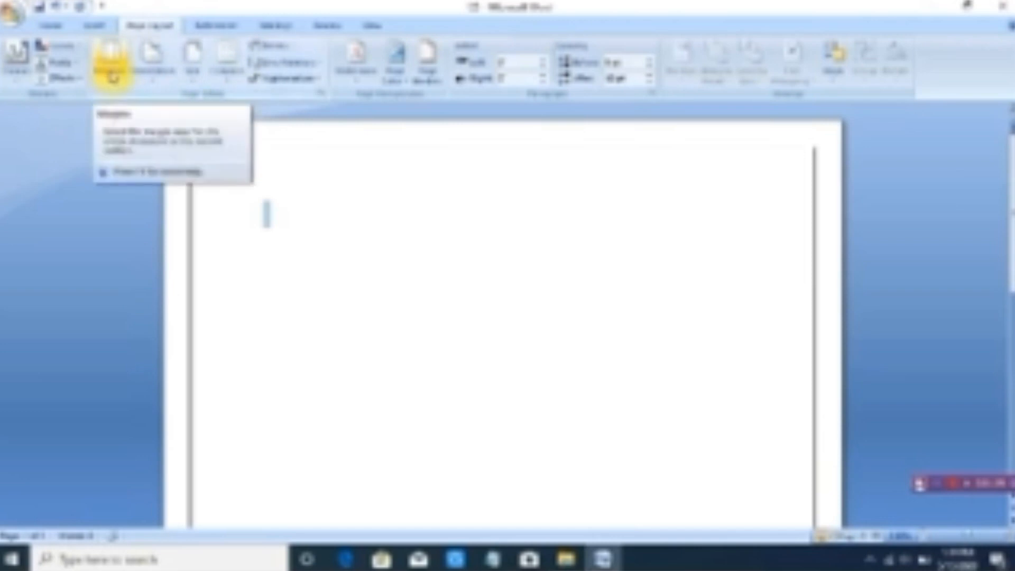
# - Apply the Normal margins preset to the document
pyautogui.click(111, 74)
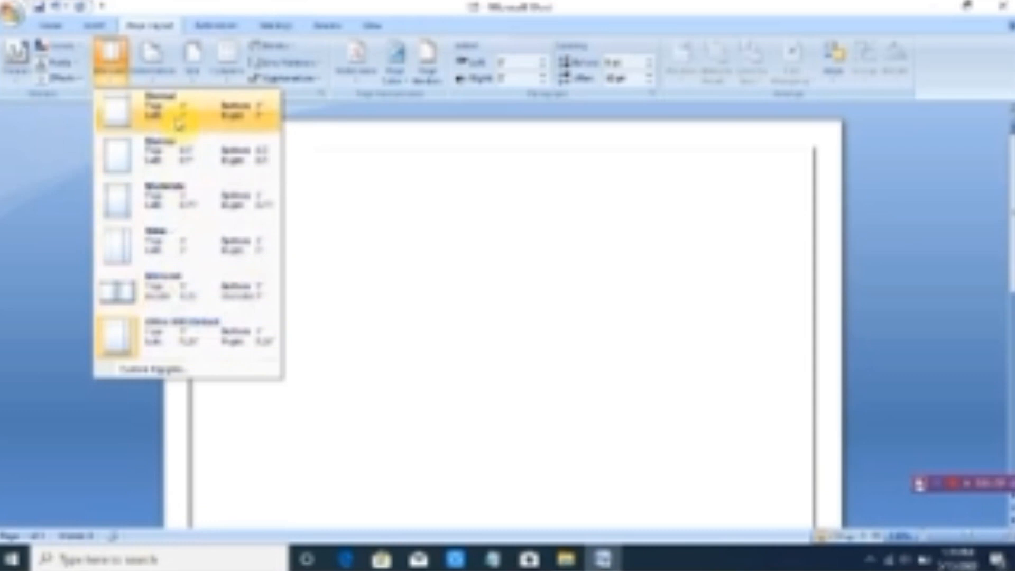
pyautogui.click(177, 112)
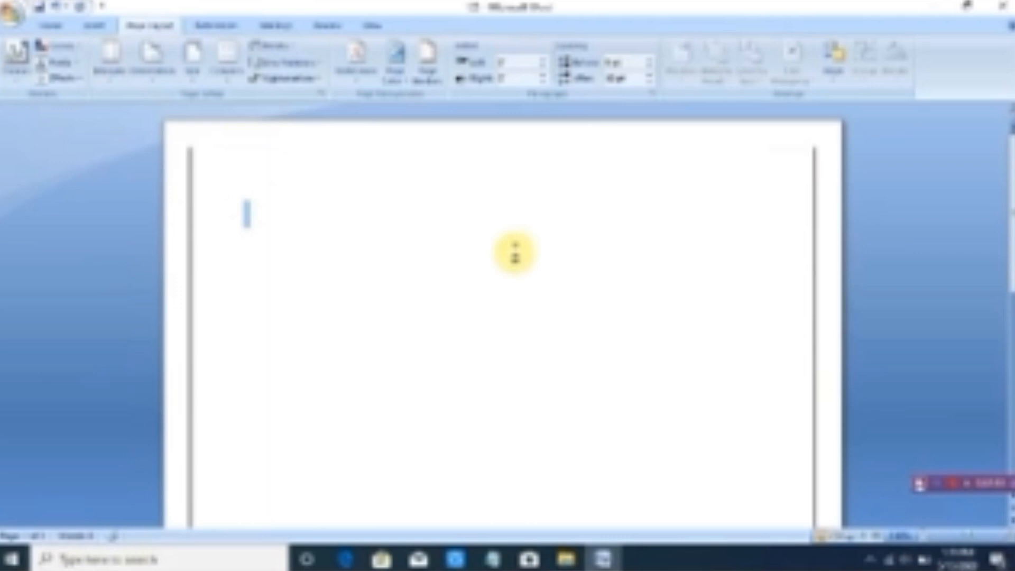
# - Switch the page orientation to Landscape and return it to Portrait
pyautogui.click(153, 64)
pyautogui.click(177, 113)
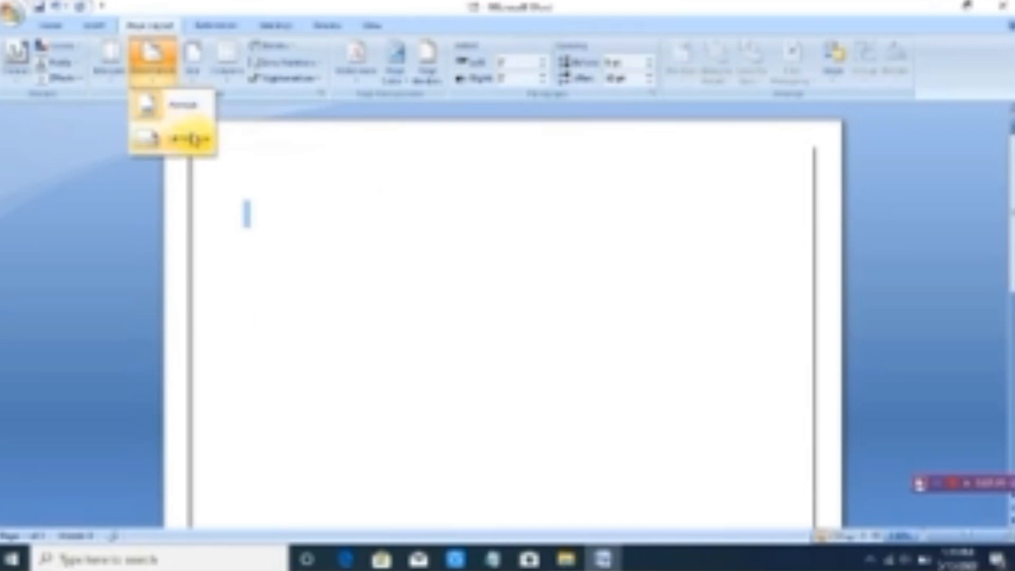
pyautogui.click(191, 140)
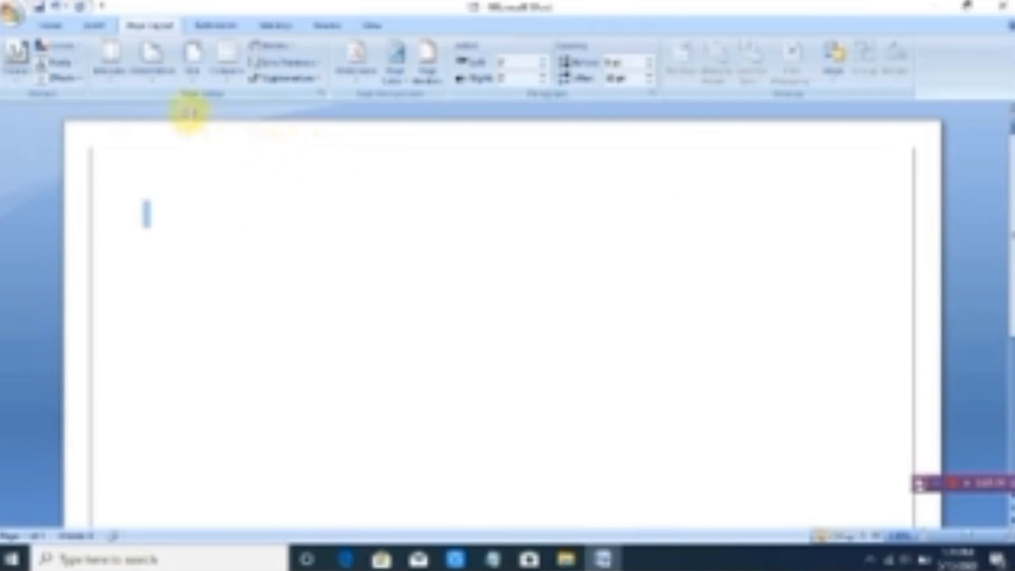
pyautogui.click(154, 84)
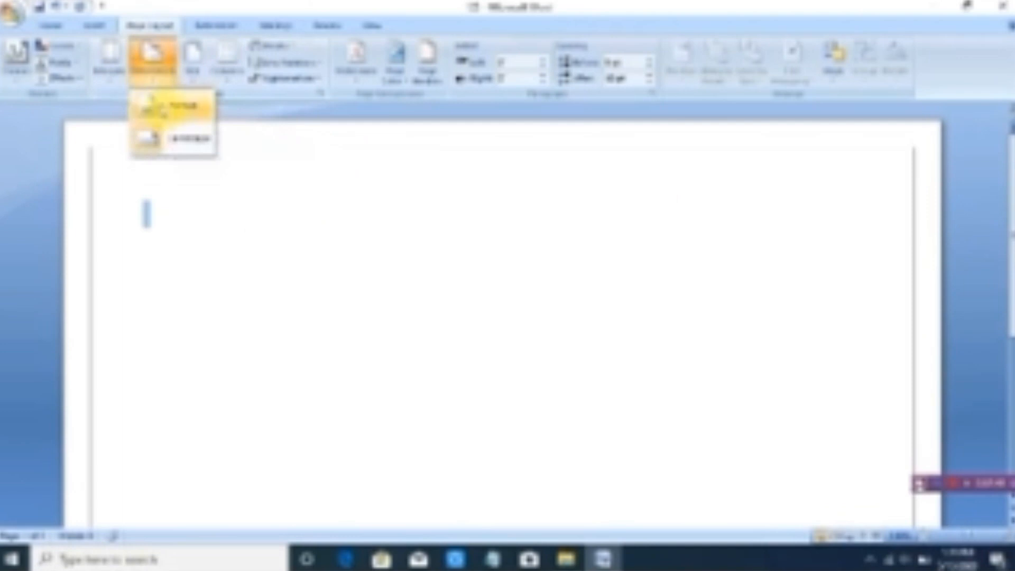
pyautogui.click(159, 107)
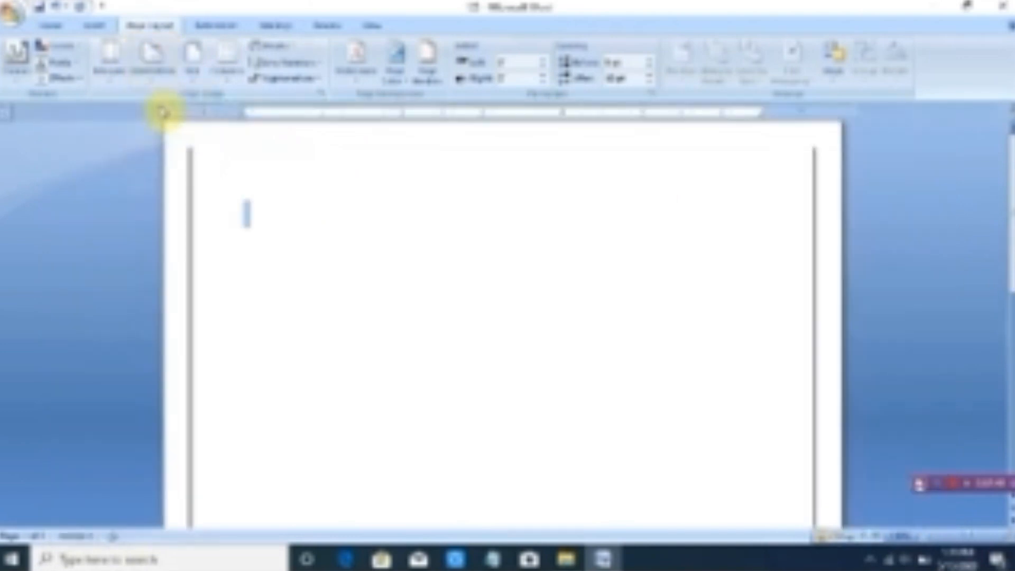
# - Set the document's paper size to A4 from the list of preset sizes
pyautogui.click(195, 75)
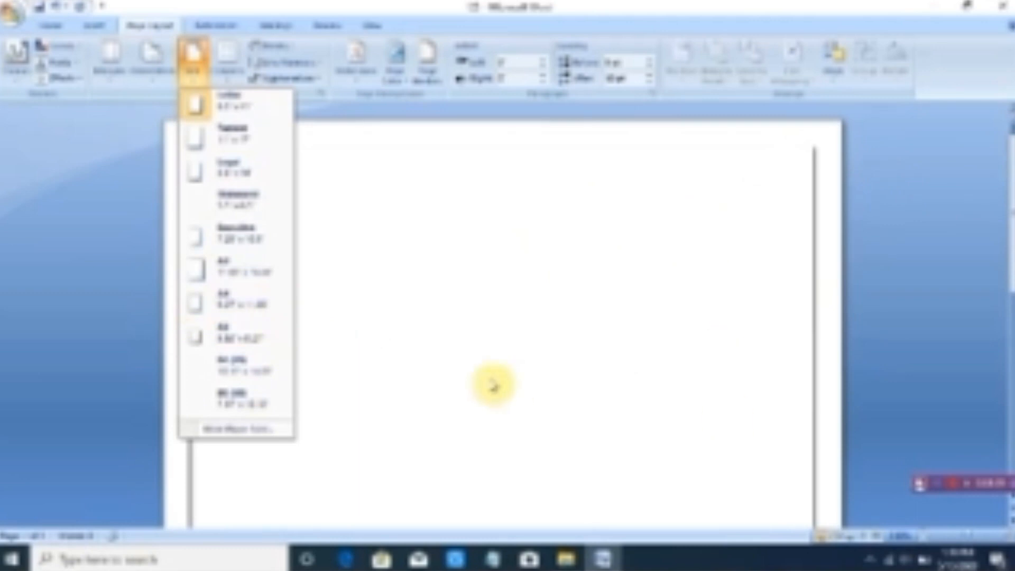
pyautogui.click(236, 306)
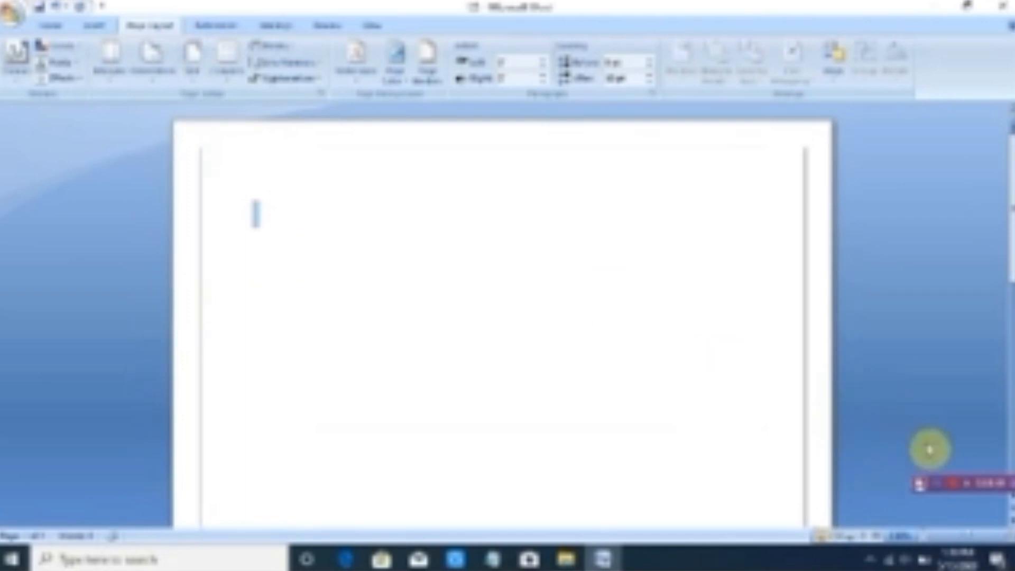
pyautogui.click(934, 485)
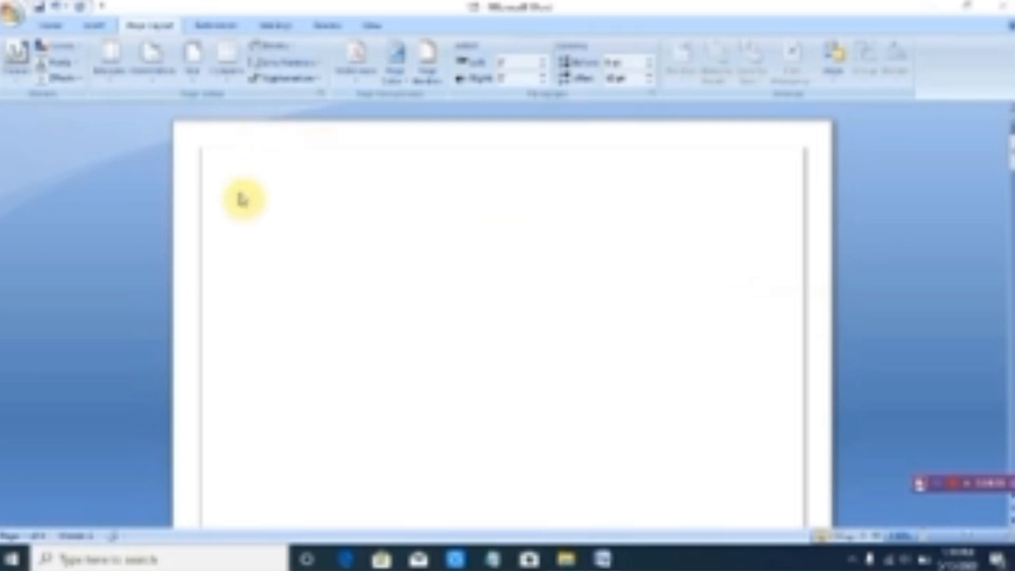
# - Enter one line of random filler letters at the start of the blank page, ending in a long run of one repeated letter
pyautogui.write('sadfgzsnyfh')
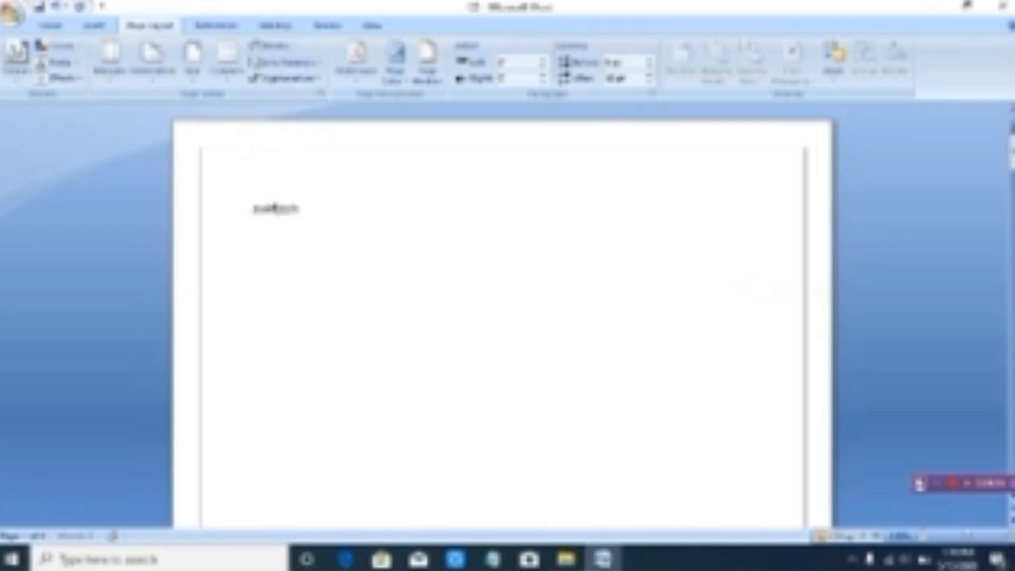
pyautogui.write('isddddddddddddddddddddddddd')
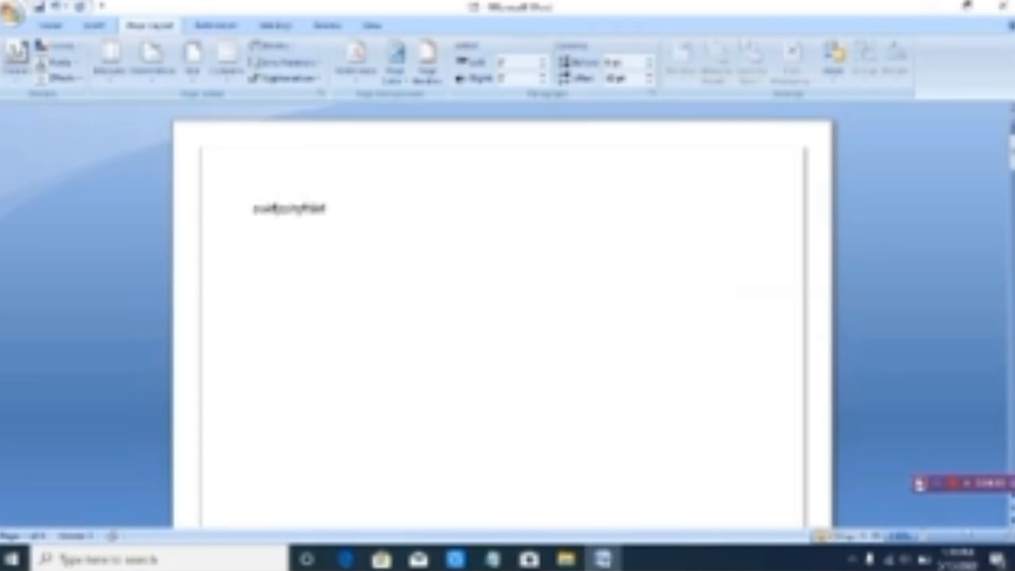
pyautogui.write('ddddddddddddddddddddddddddddddddddd')
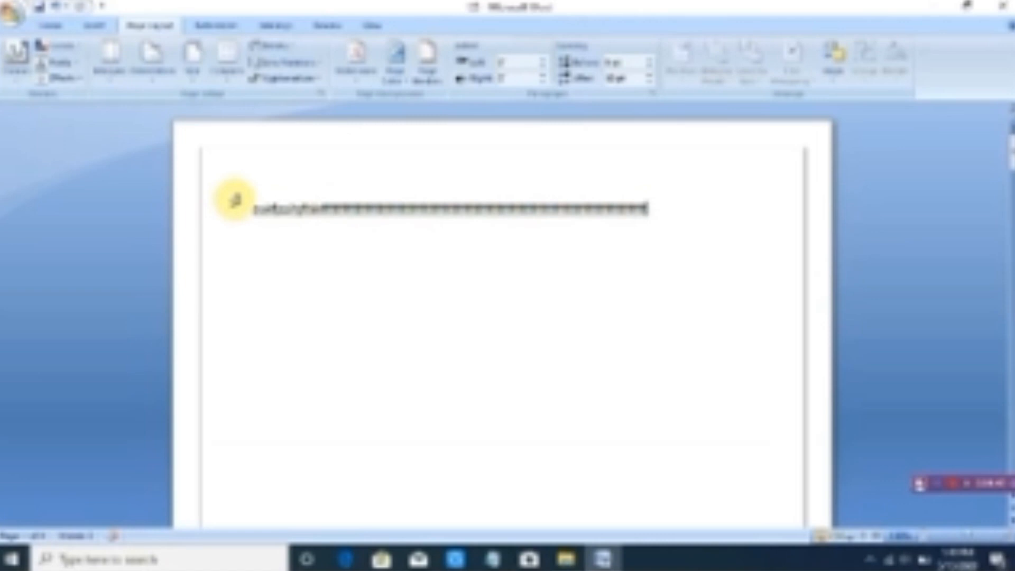
# - Erase the line of filler letters completely so the page is empty
pyautogui.press('BackSpace')
pyautogui.press('BackSpace')
pyautogui.press('BackSpace')
pyautogui.press('BackSpace')
pyautogui.press('BackSpace')
pyautogui.press('BackSpace')
pyautogui.press('BackSpace')
pyautogui.press('BackSpace')
pyautogui.press('BackSpace')
pyautogui.press('BackSpace')
pyautogui.press('BackSpace')
pyautogui.press('BackSpace')
pyautogui.press('BackSpace')
pyautogui.press('BackSpace')
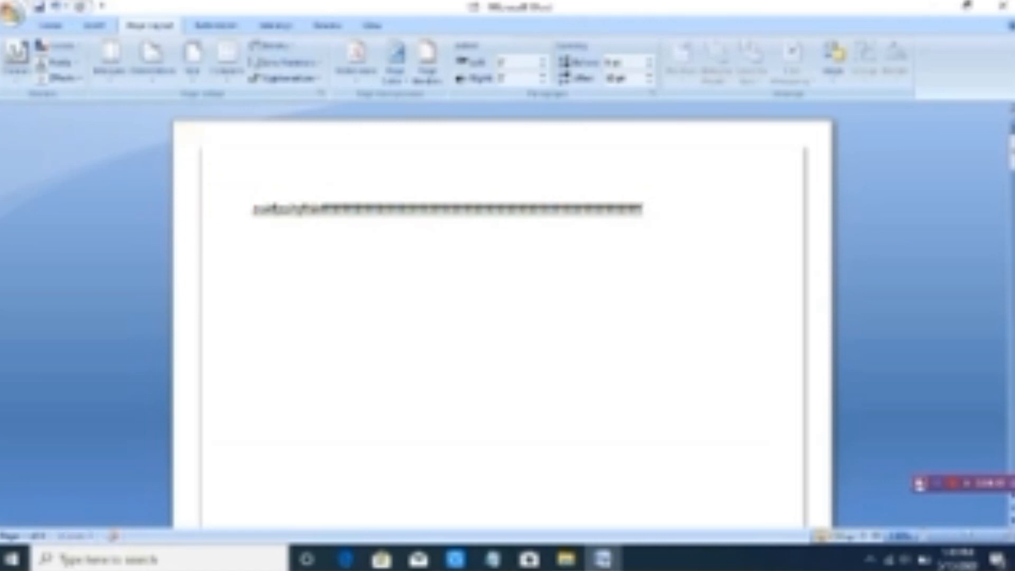
pyautogui.press('BackSpace')
pyautogui.press('BackSpace')
pyautogui.press('BackSpace')
pyautogui.press('BackSpace')
pyautogui.press('BackSpace')
pyautogui.press('BackSpace')
pyautogui.press('BackSpace')
pyautogui.press('BackSpace')
pyautogui.press('BackSpace')
pyautogui.press('BackSpace')
pyautogui.press('BackSpace')
pyautogui.press('BackSpace')
pyautogui.press('BackSpace')
pyautogui.press('BackSpace')
pyautogui.press('BackSpace')
pyautogui.press('BackSpace')
pyautogui.press('BackSpace')
pyautogui.press('BackSpace')
pyautogui.press('BackSpace')
pyautogui.press('BackSpace')
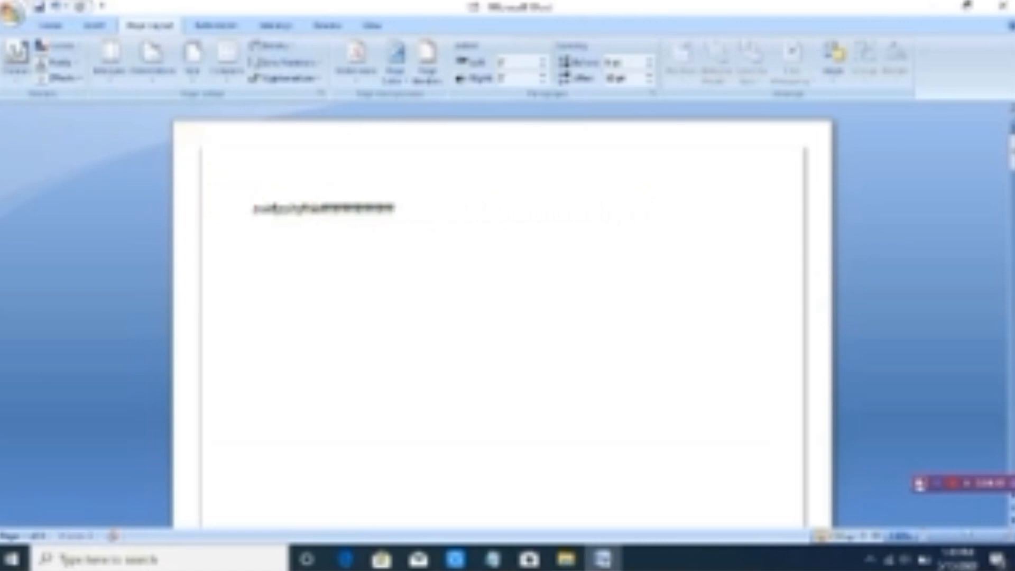
pyautogui.press('BackSpace')
pyautogui.press('BackSpace')
pyautogui.press('BackSpace')
pyautogui.press('BackSpace')
pyautogui.press('BackSpace')
pyautogui.press('BackSpace')
pyautogui.press('BackSpace')
pyautogui.press('BackSpace')
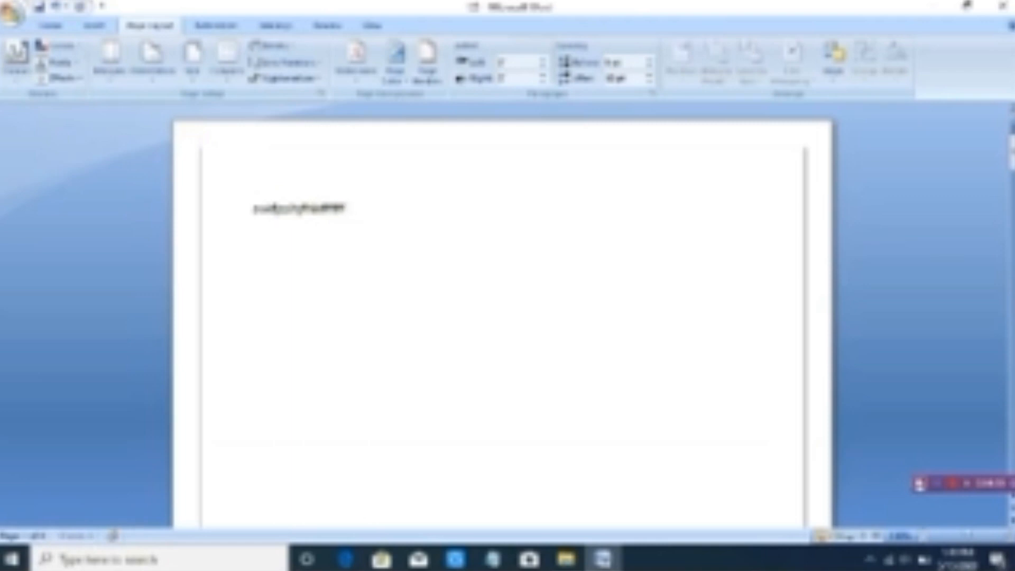
pyautogui.press('BackSpace')
pyautogui.press('BackSpace')
pyautogui.press('BackSpace')
pyautogui.press('BackSpace')
pyautogui.press('BackSpace')
pyautogui.press('BackSpace')
pyautogui.press('BackSpace')
pyautogui.press('BackSpace')
pyautogui.press('BackSpace')
pyautogui.press('BackSpace')
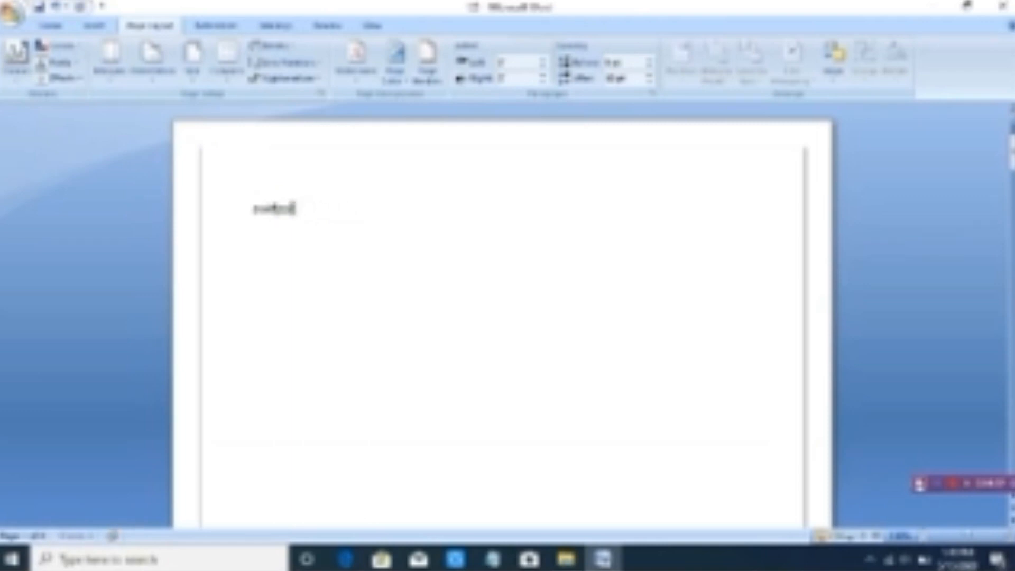
pyautogui.press('BackSpace')
pyautogui.press('BackSpace')
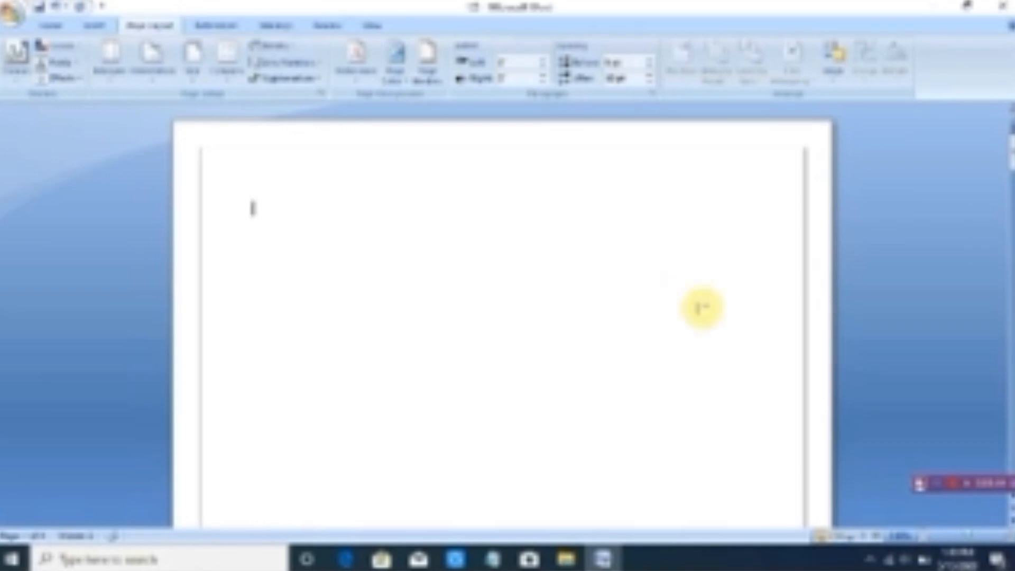
pyautogui.click(944, 484)
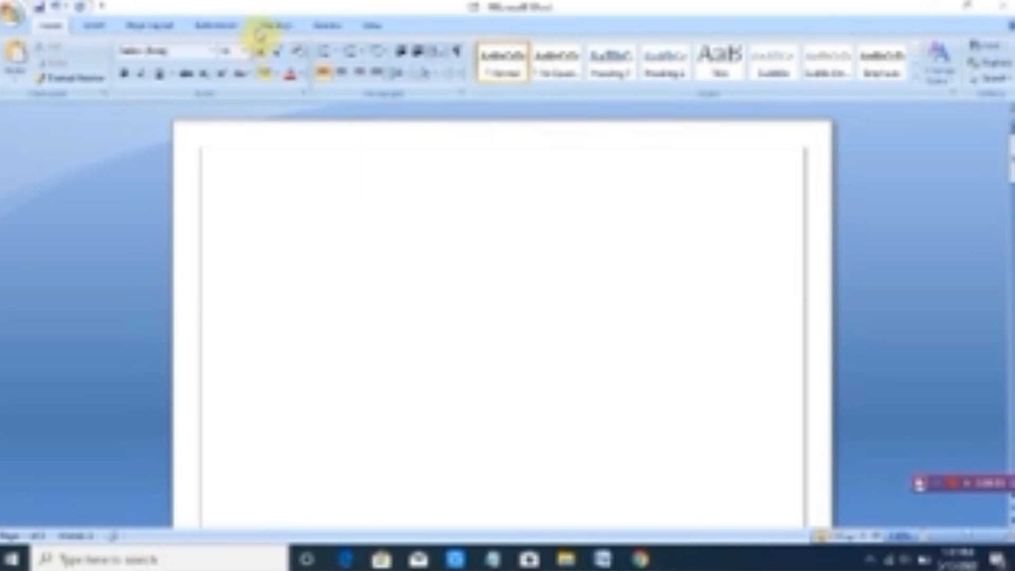
# - Set the page layout to three columns
pyautogui.click(159, 31)
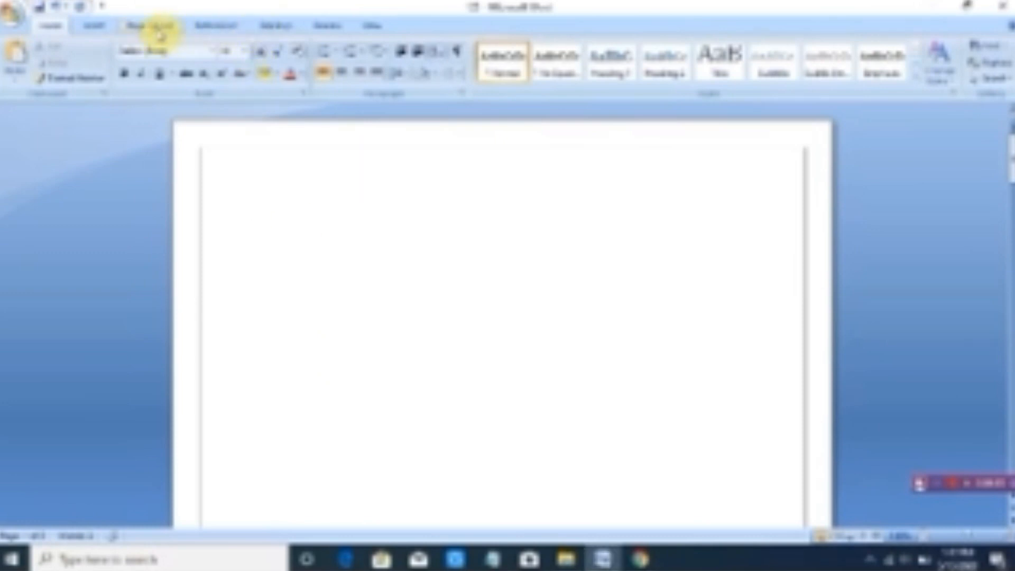
pyautogui.click(159, 31)
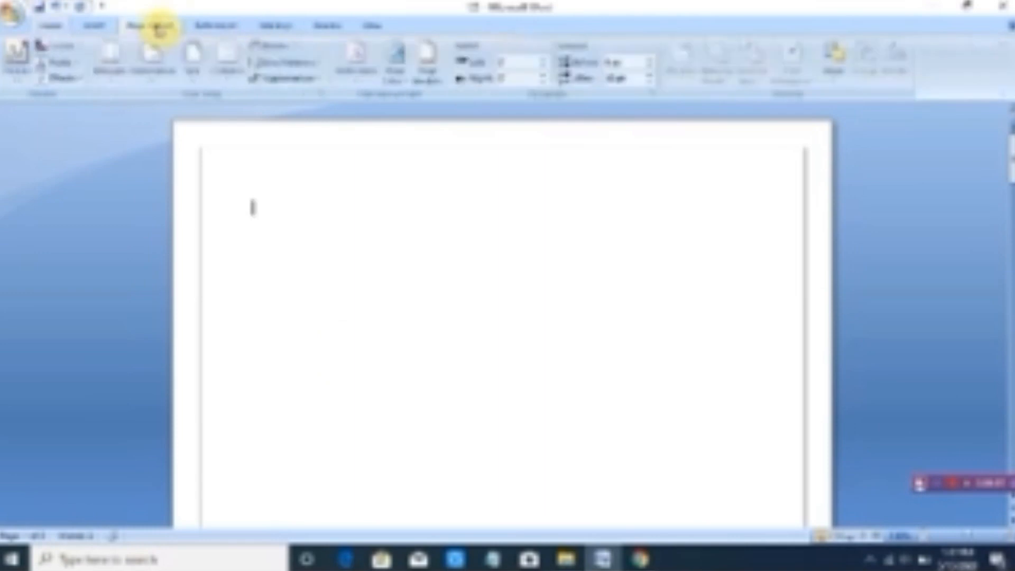
pyautogui.click(231, 78)
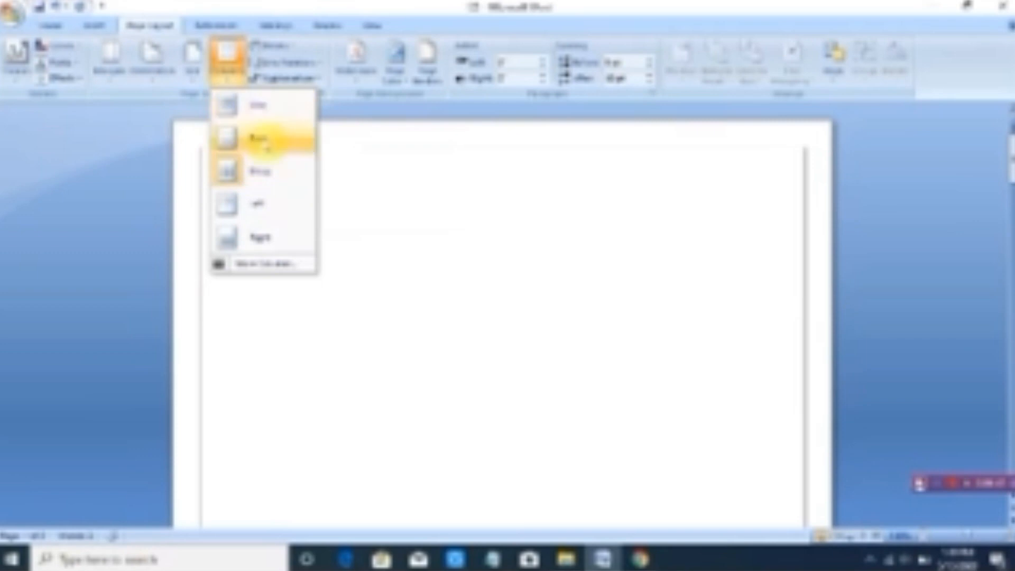
pyautogui.click(263, 170)
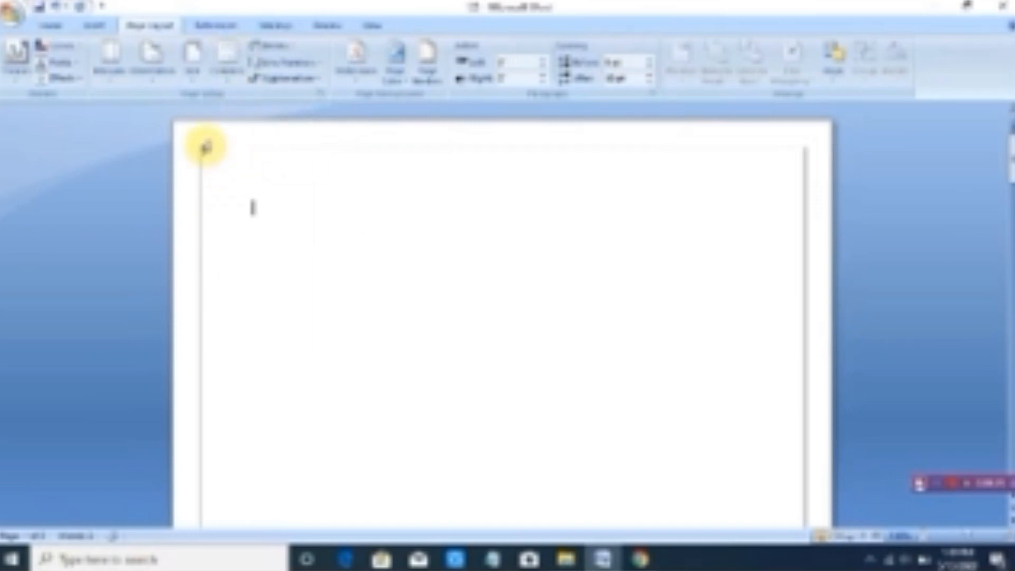
# - Paste the copied paragraph about articles in the English language repeatedly until the text fills all three columns of the first page
pyautogui.hotkey('ctrl', 'v')
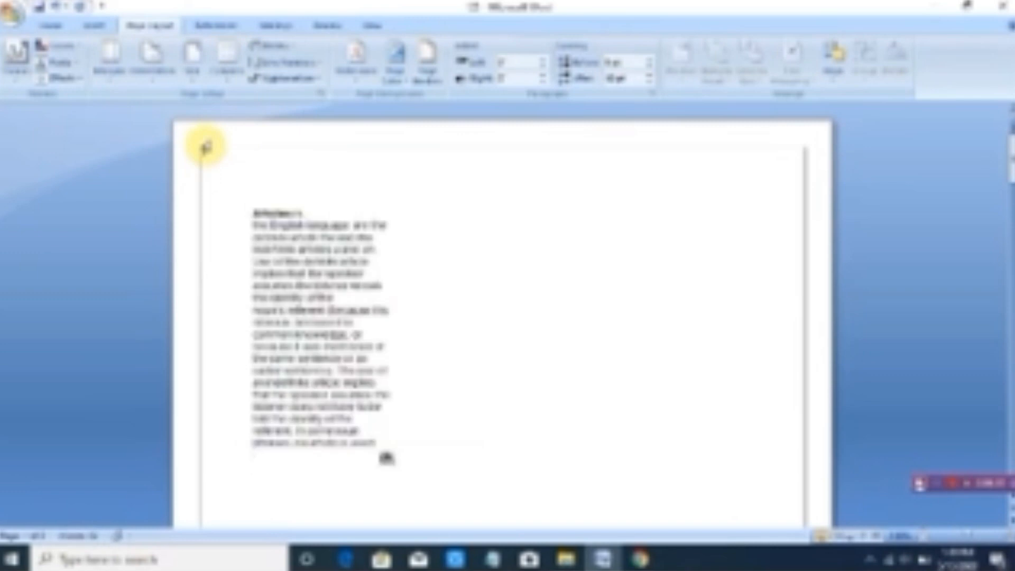
pyautogui.scroll(-3, 206, 147)
pyautogui.hotkey('ctrl', 'v')
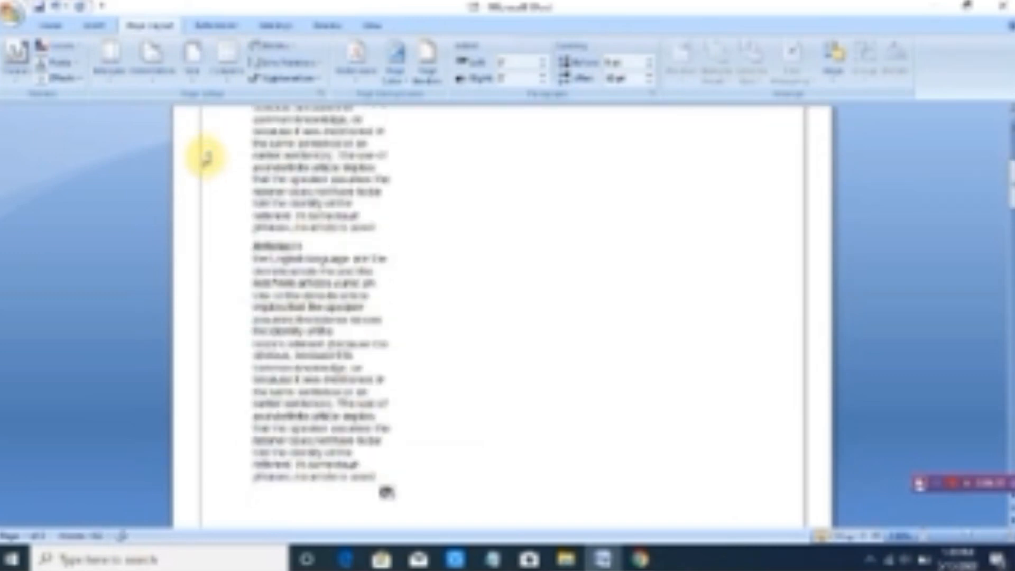
pyautogui.scroll(-4, 206, 157)
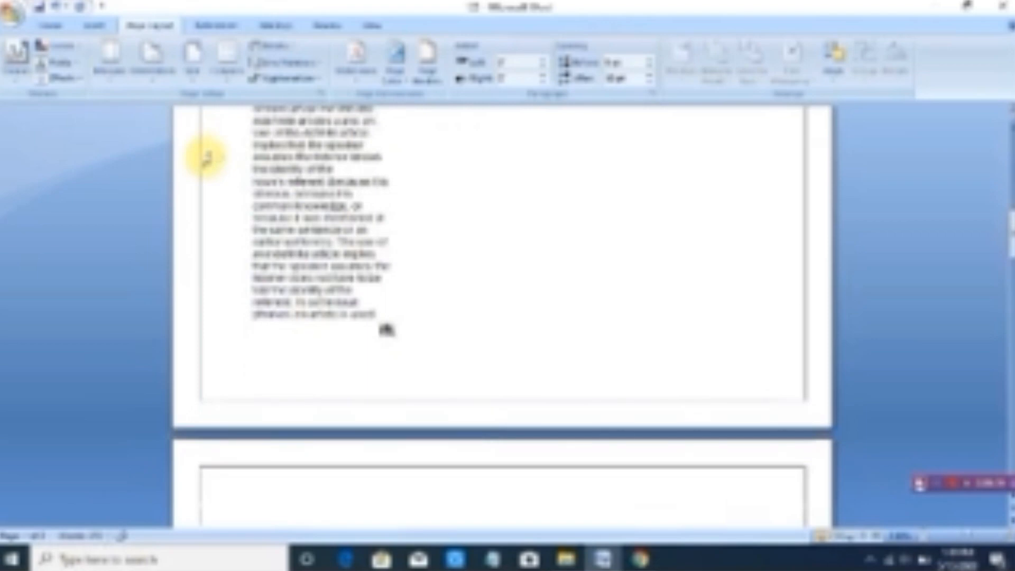
pyautogui.hotkey('ctrl', 'v')
pyautogui.hotkey('ctrl', 'v')
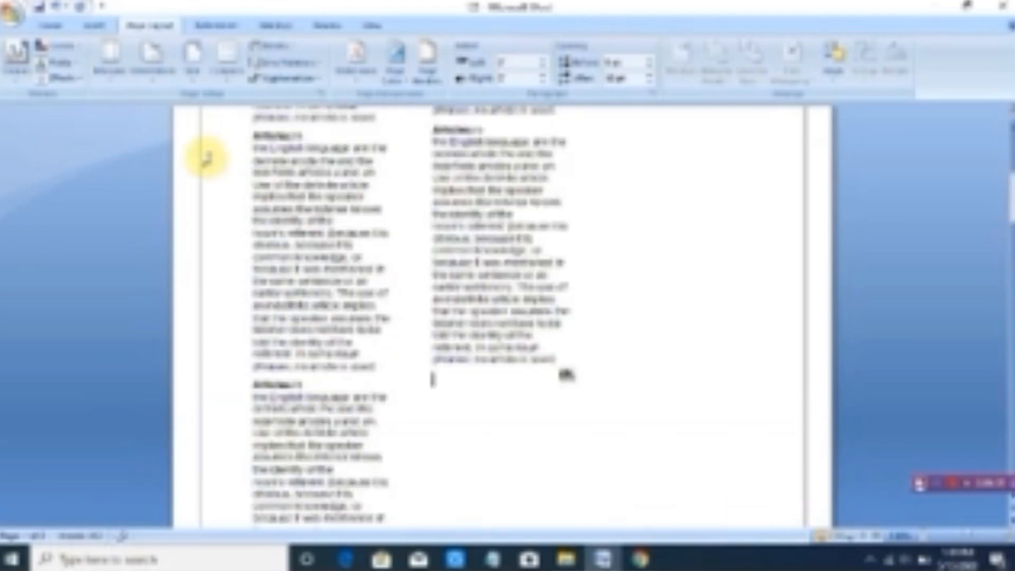
pyautogui.hotkey('ctrl', 'v')
pyautogui.hotkey('ctrl', 'v')
pyautogui.hotkey('ctrl', 'v')
pyautogui.hotkey('ctrl', 'v')
pyautogui.hotkey('ctrl', 'v')
pyautogui.hotkey('ctrl', 'v')
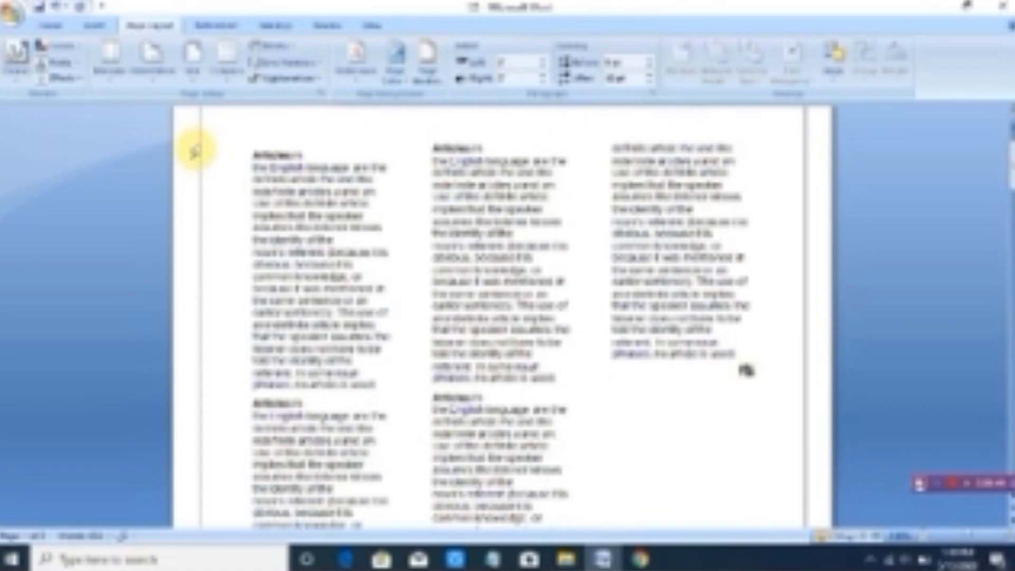
pyautogui.write("Articles in the English language are the definite article the and the indefinite articles a and an. Use of the definite article implies that the speaker assumes the listener knows the identity of the noun's referent (because it is obvious, because it is common knowledge, or because it was mentioned in the same sentence or an earlier sentence). The use of an indefinite article implies that the speaker assumes the listener does not have to be told the identity of the referent. In some noun phrases, no article is used.")
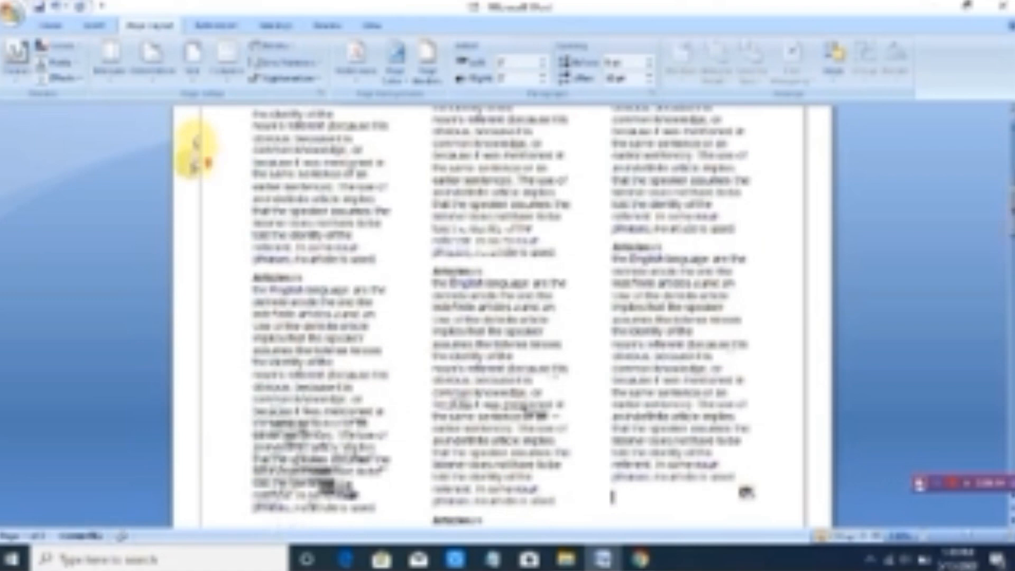
pyautogui.write("Articles in the English language are the definite article the and the indefinite articles a and an. Use of the definite article implies that the speaker assumes the listener knows the identity of the noun's referent (because it is obvious, because it is common knowledge, or because it was mentioned in the same sentence or an earlier sentence). The use of an indefinite article implies that the speaker assumes the listener does not have to be told the identity of the referent. In some noun phrases, no article is used.")
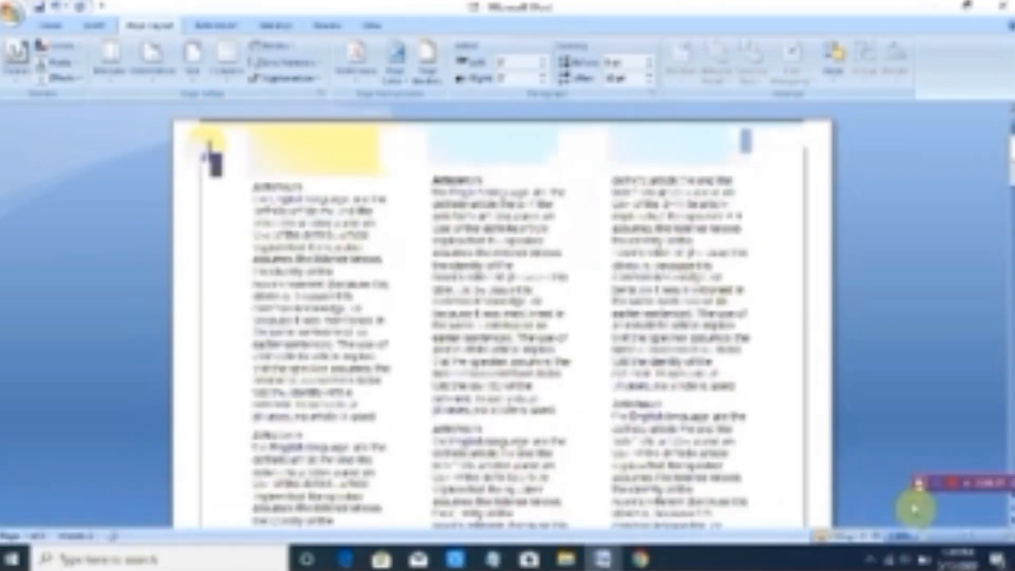
# - Zoom out to show two pages side by side and examine how the text flows through the three columns
pyautogui.moveTo(967, 543)
pyautogui.mouseDown()
pyautogui.moveTo(943, 550)
pyautogui.moveTo(960, 550)
pyautogui.mouseUp()
pyautogui.scroll(6, 170, 371)
pyautogui.scroll(3, 170, 371)
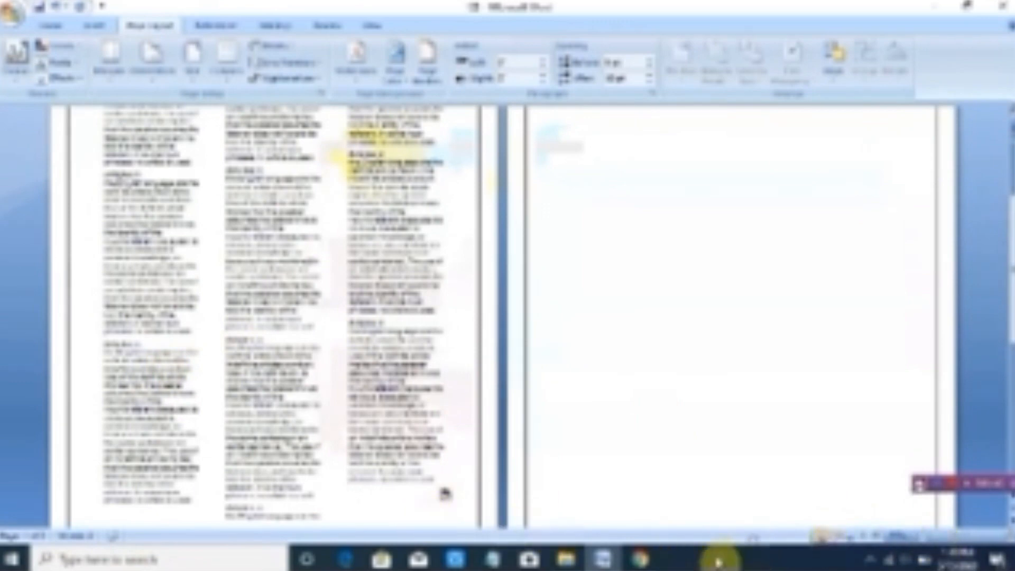
pyautogui.scroll(-3, 335, 385)
pyautogui.scroll(3, 335, 385)
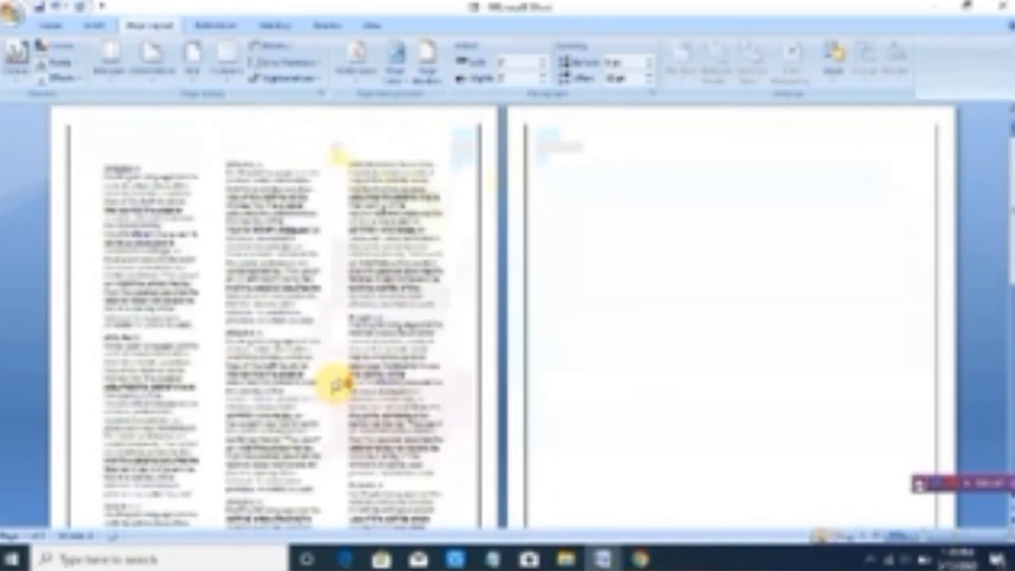
pyautogui.scroll(-5, 132, 196)
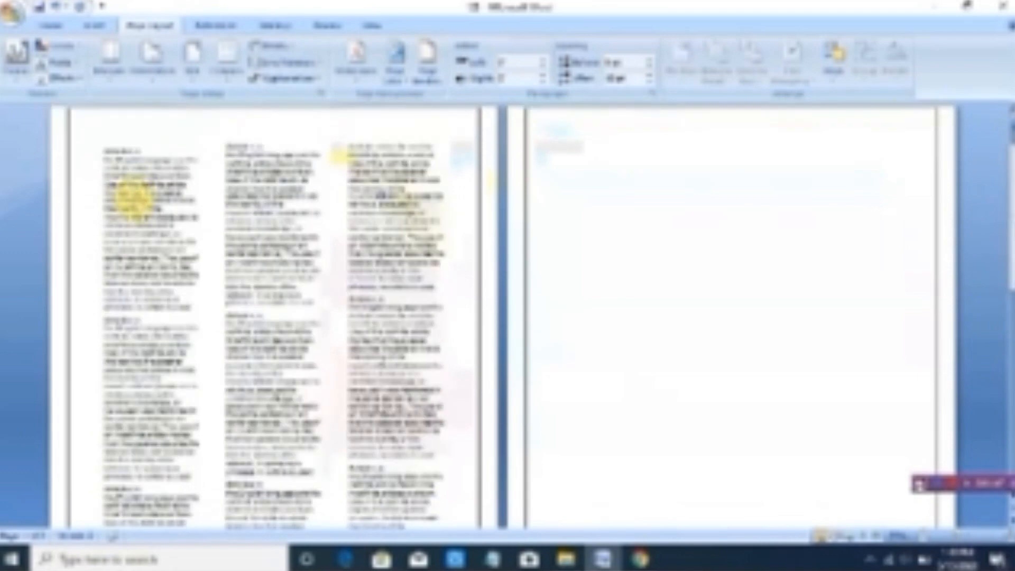
pyautogui.scroll(-1, 141, 212)
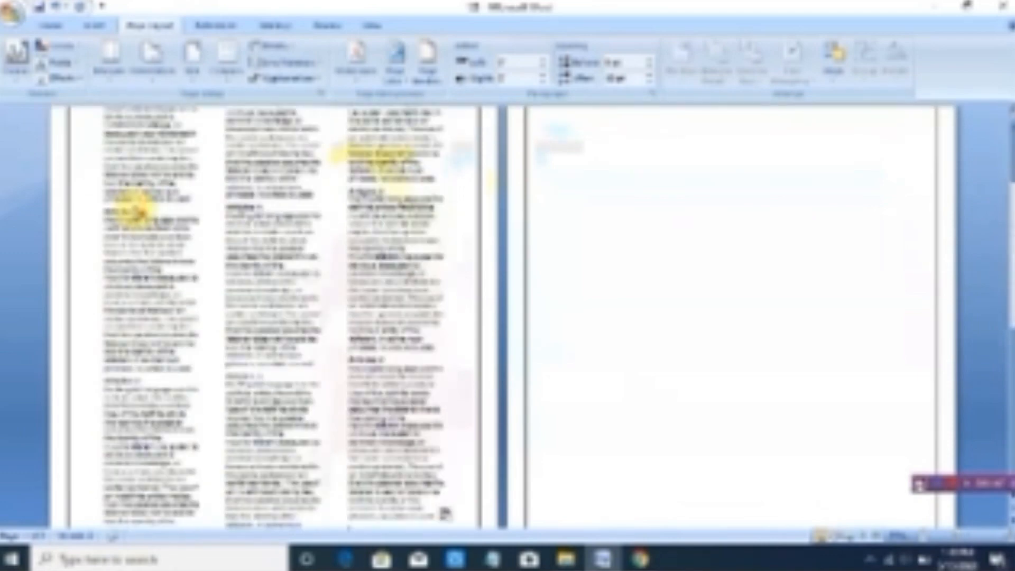
pyautogui.scroll(-3, 134, 211)
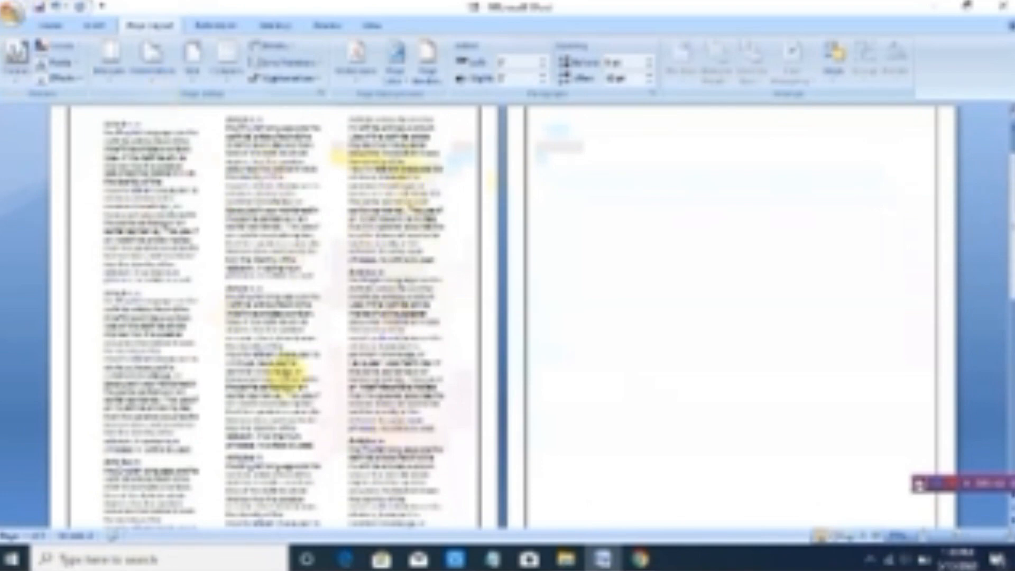
pyautogui.scroll(-2, 222, 338)
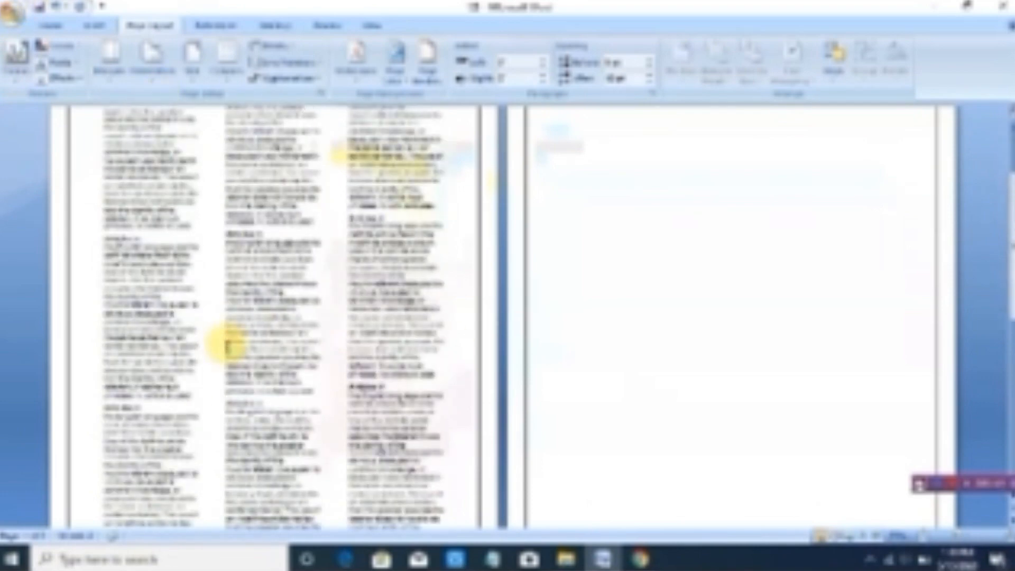
pyautogui.scroll(5, 259, 299)
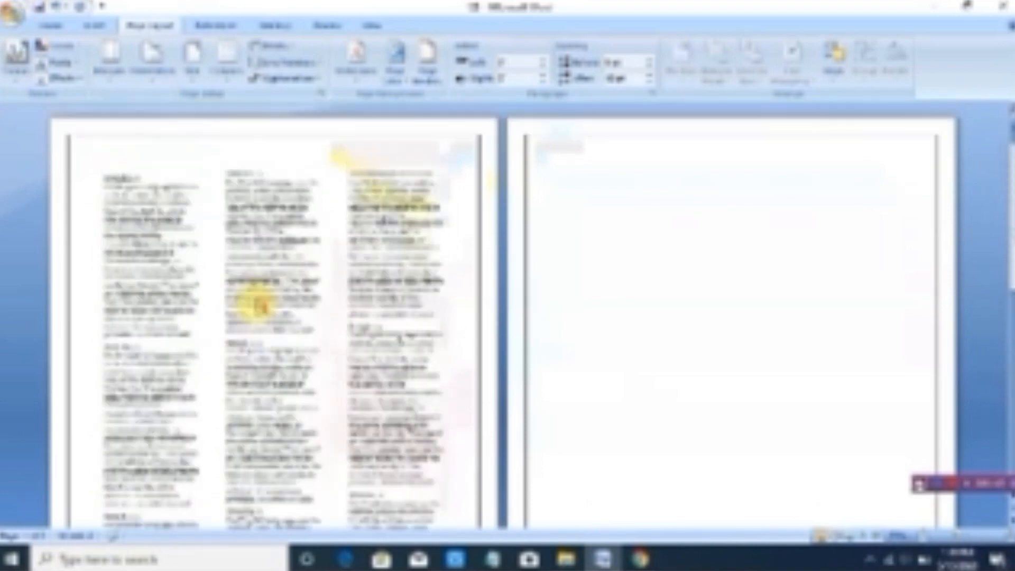
pyautogui.scroll(-5, 262, 301)
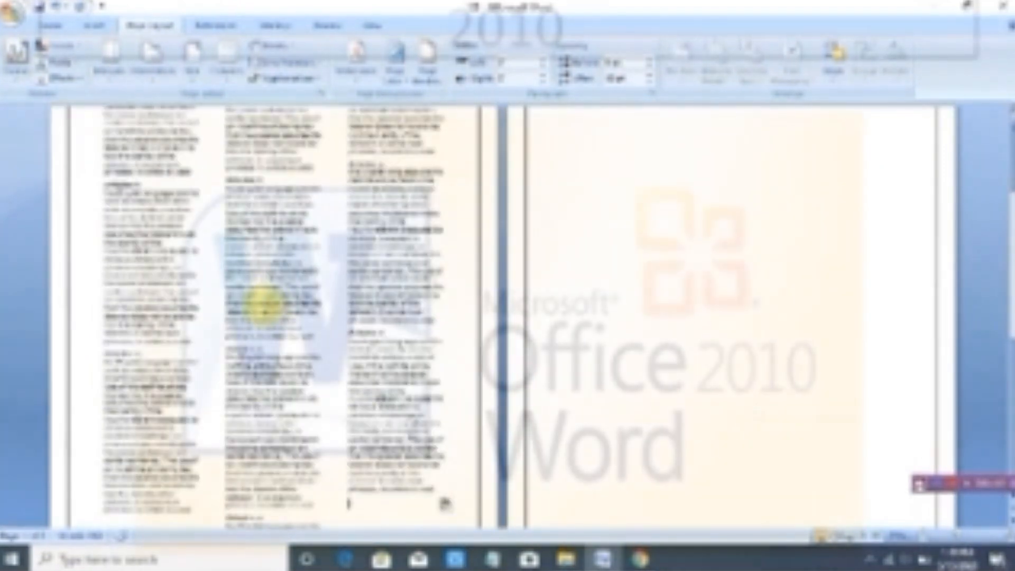